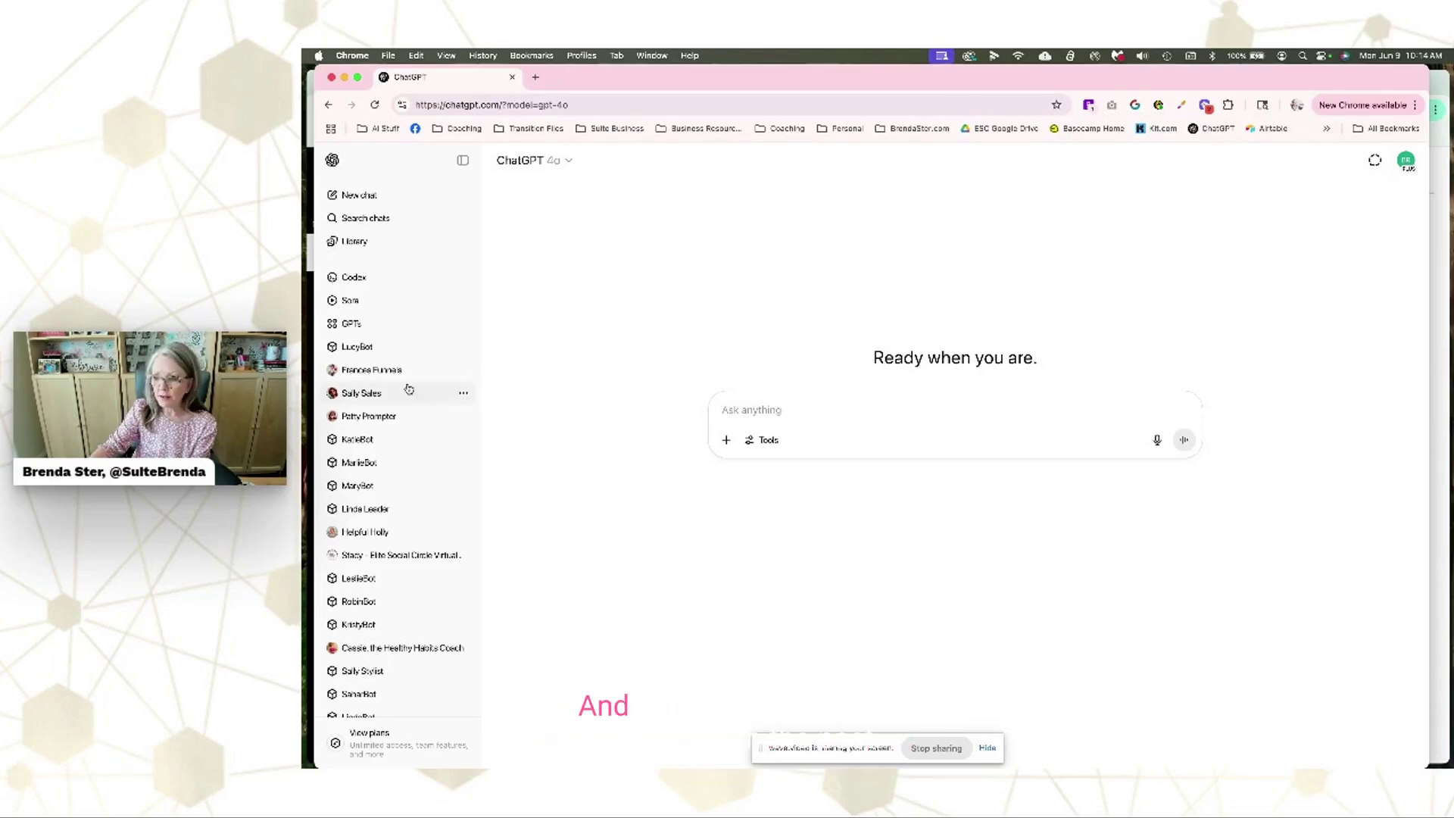
# Switch the new chat's model from GPT-4o to o3
pyautogui.scroll(-10, 421, 384)
pyautogui.scroll(-15, 421, 384)
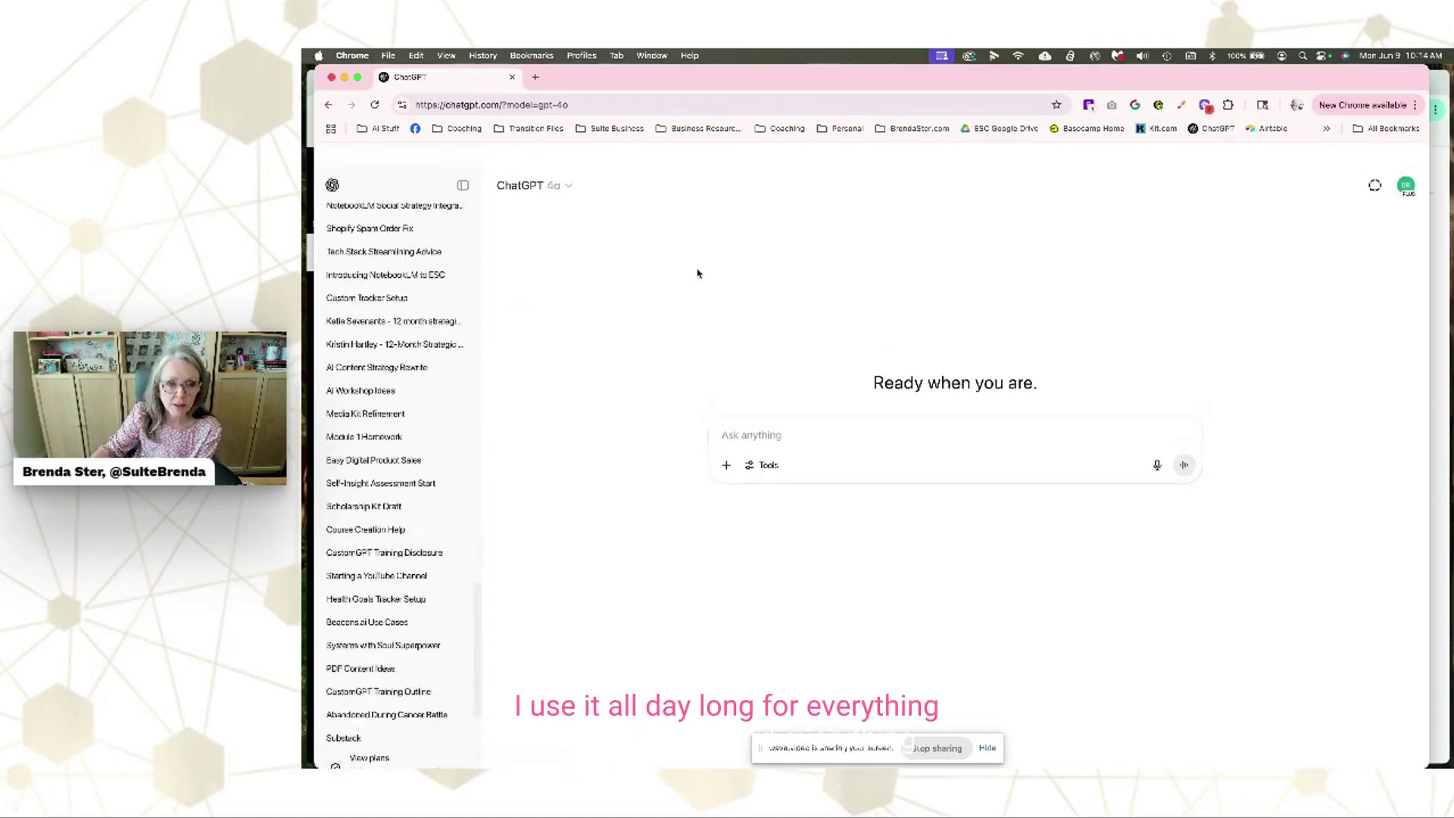
pyautogui.scroll(20, 454, 299)
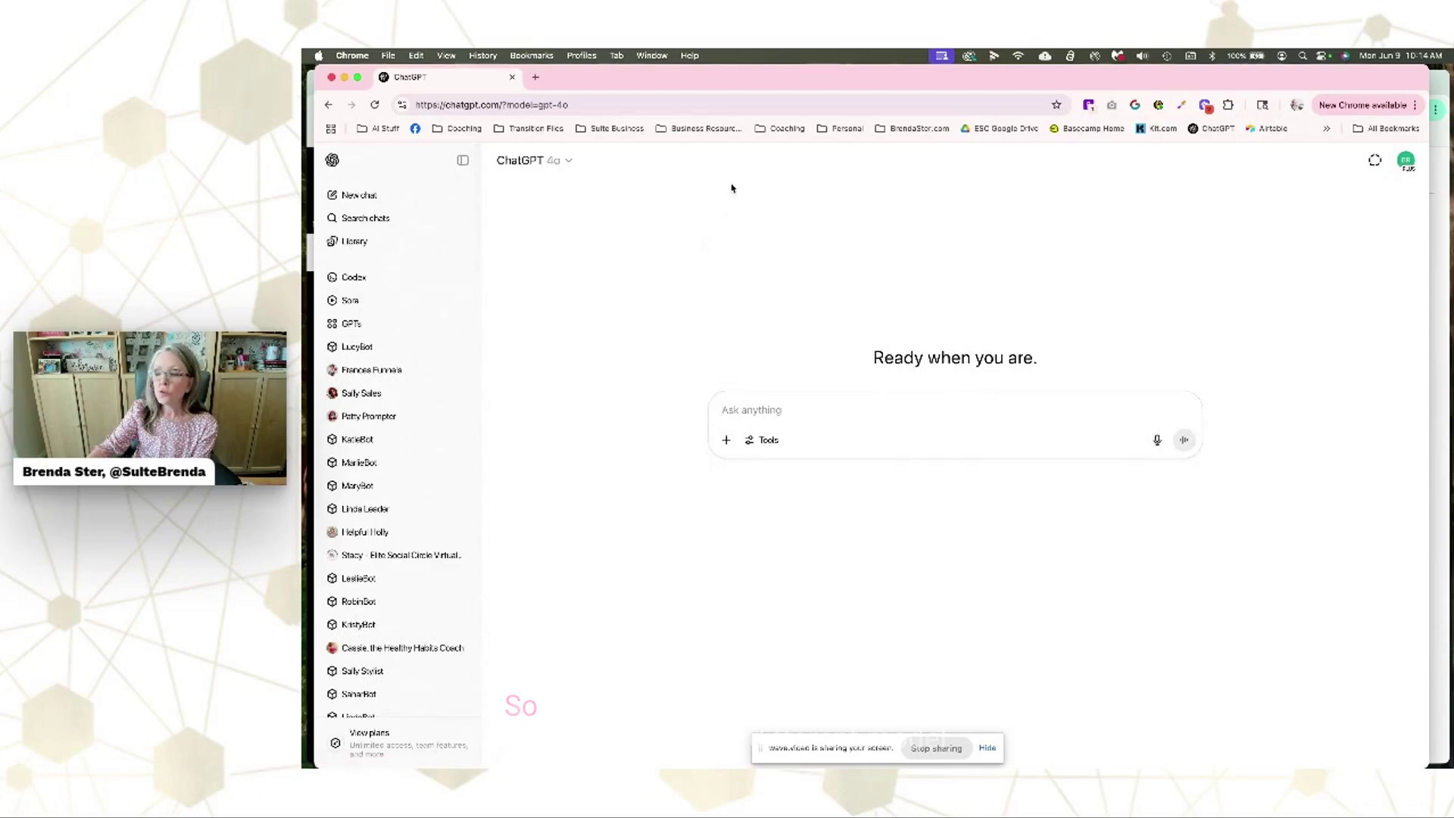
pyautogui.click(559, 162)
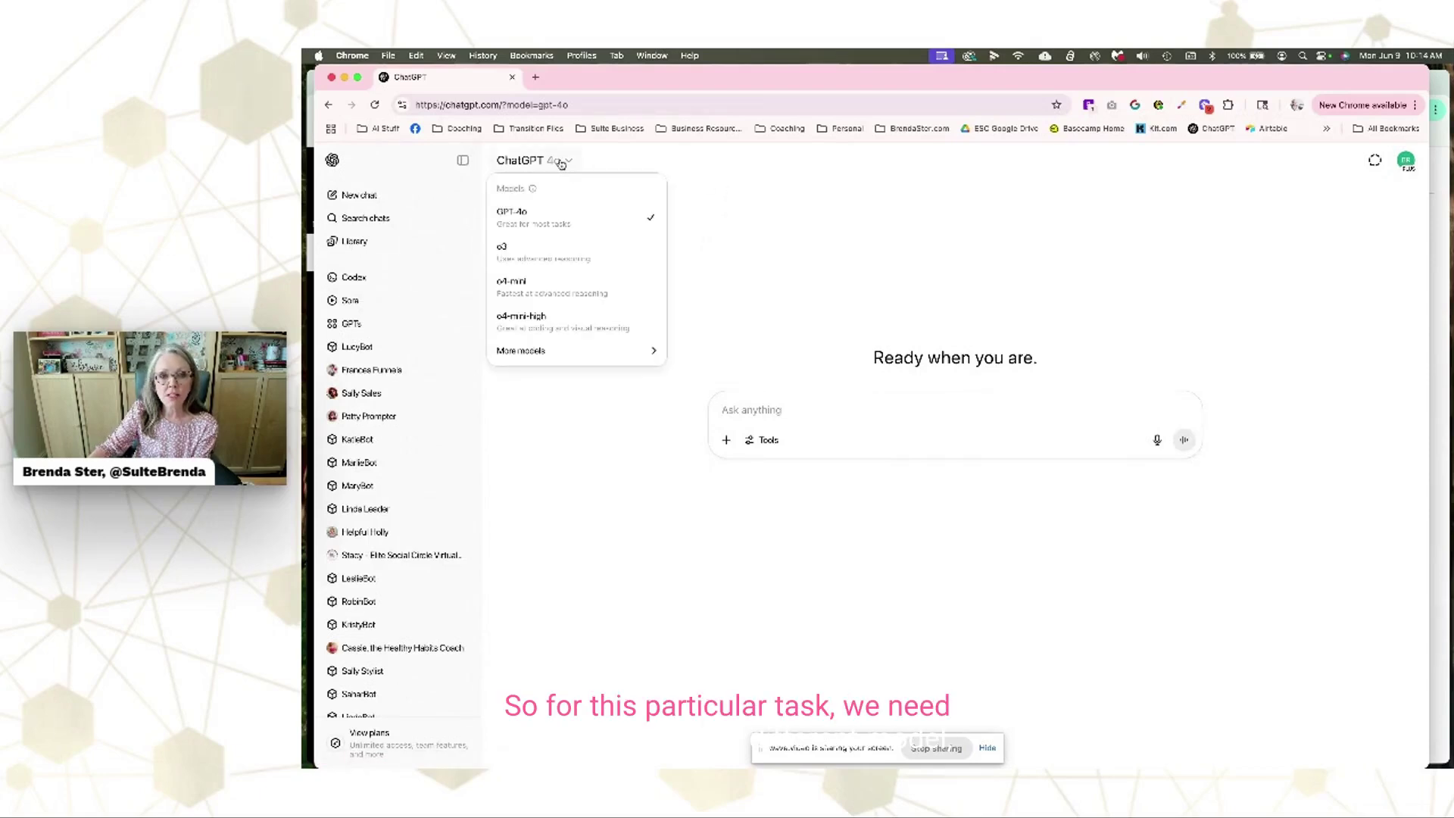
pyautogui.click(577, 256)
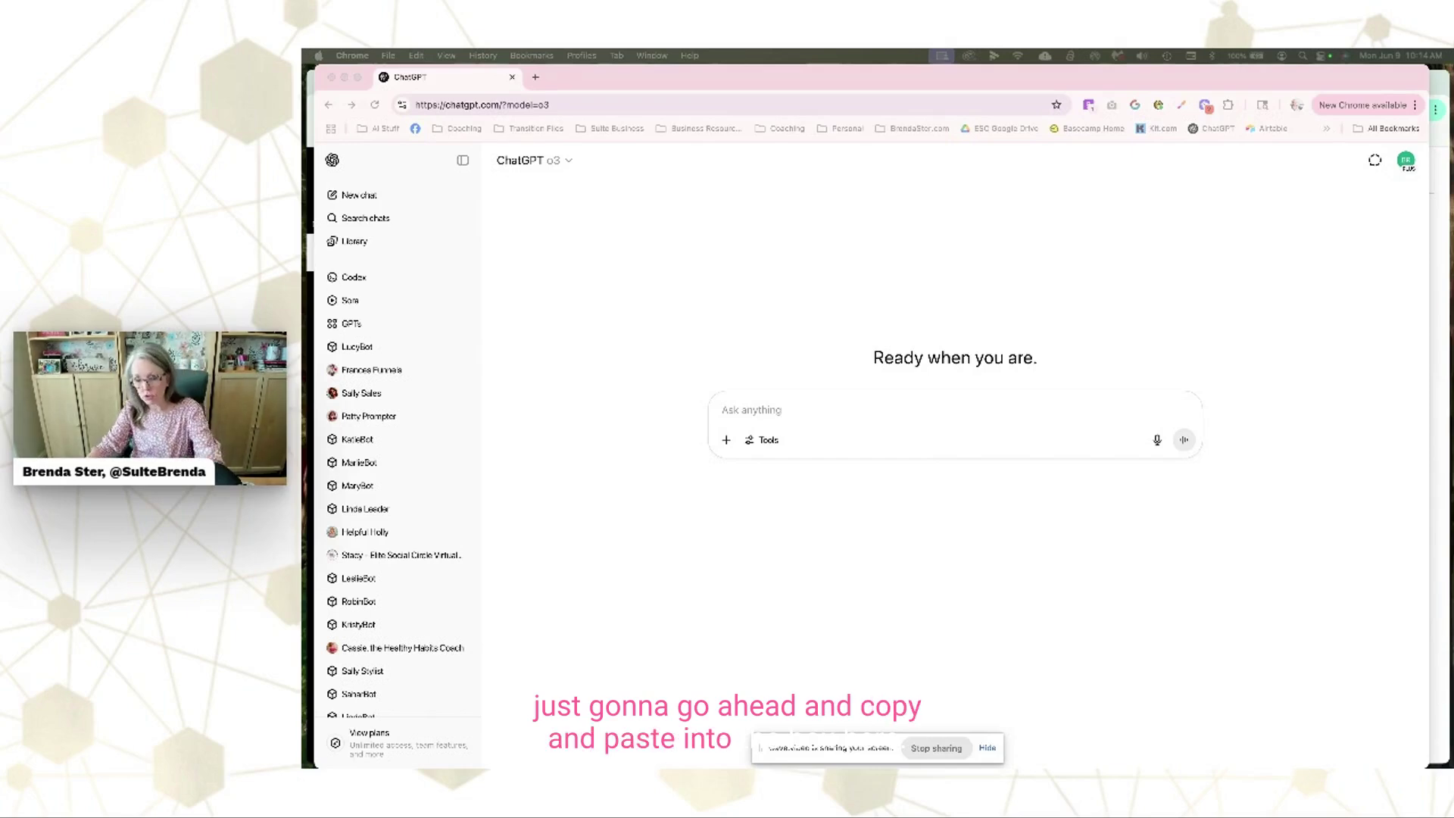
# Paste and send the prompt creating a daily 10:15 AM task for five Facebook engagement posts
pyautogui.click(764, 407)
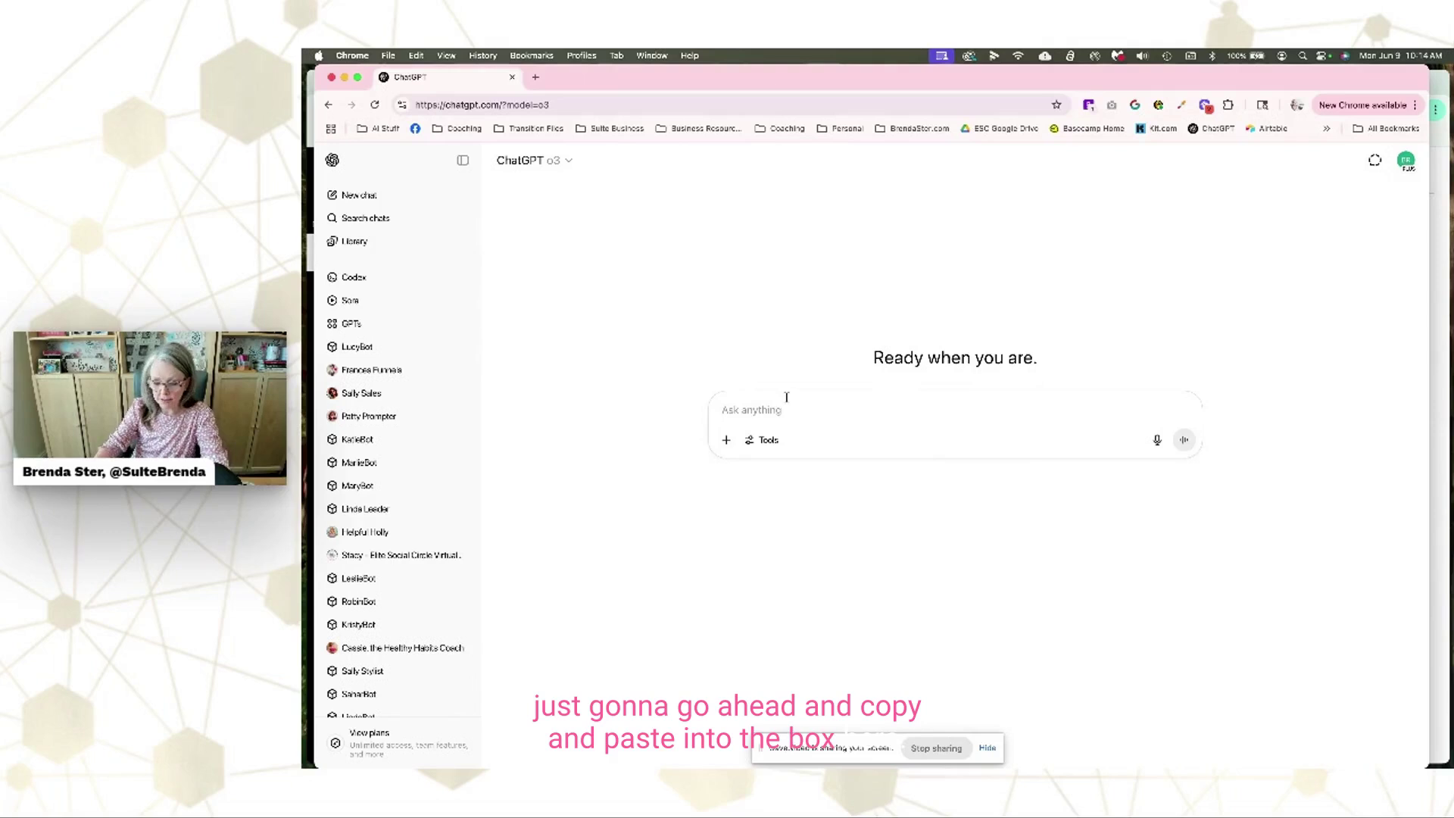
pyautogui.write('Create a task for me that writes 5 engagement posts for my Facebook community group every morning at 10:15am. My group is about direct and social selling marketing, and primarily women over 40. I want to share beginner tips to create systems, build community and engagement, that lead to sales.')
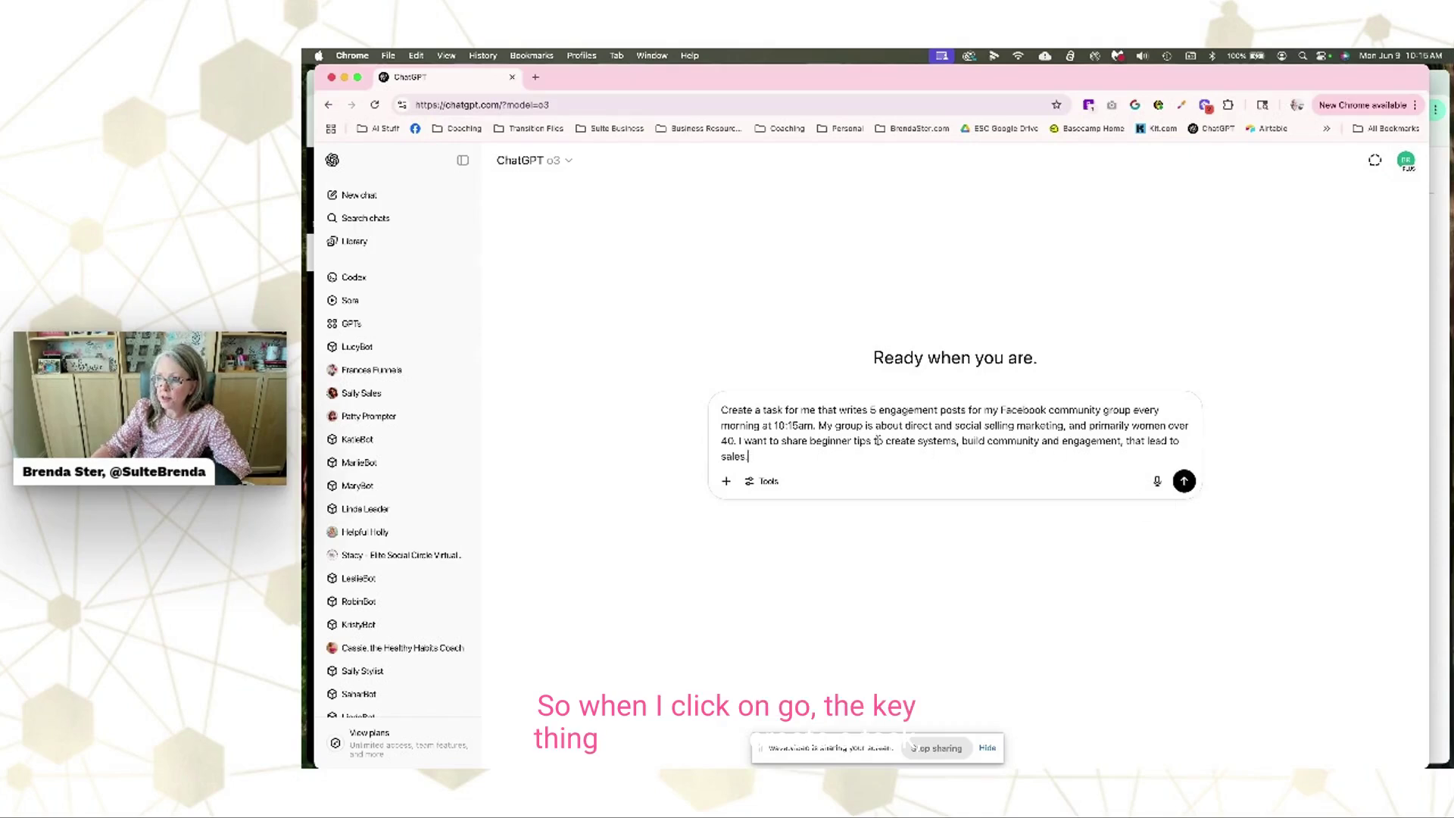
pyautogui.moveTo(787, 410); pyautogui.dragTo(741, 409)
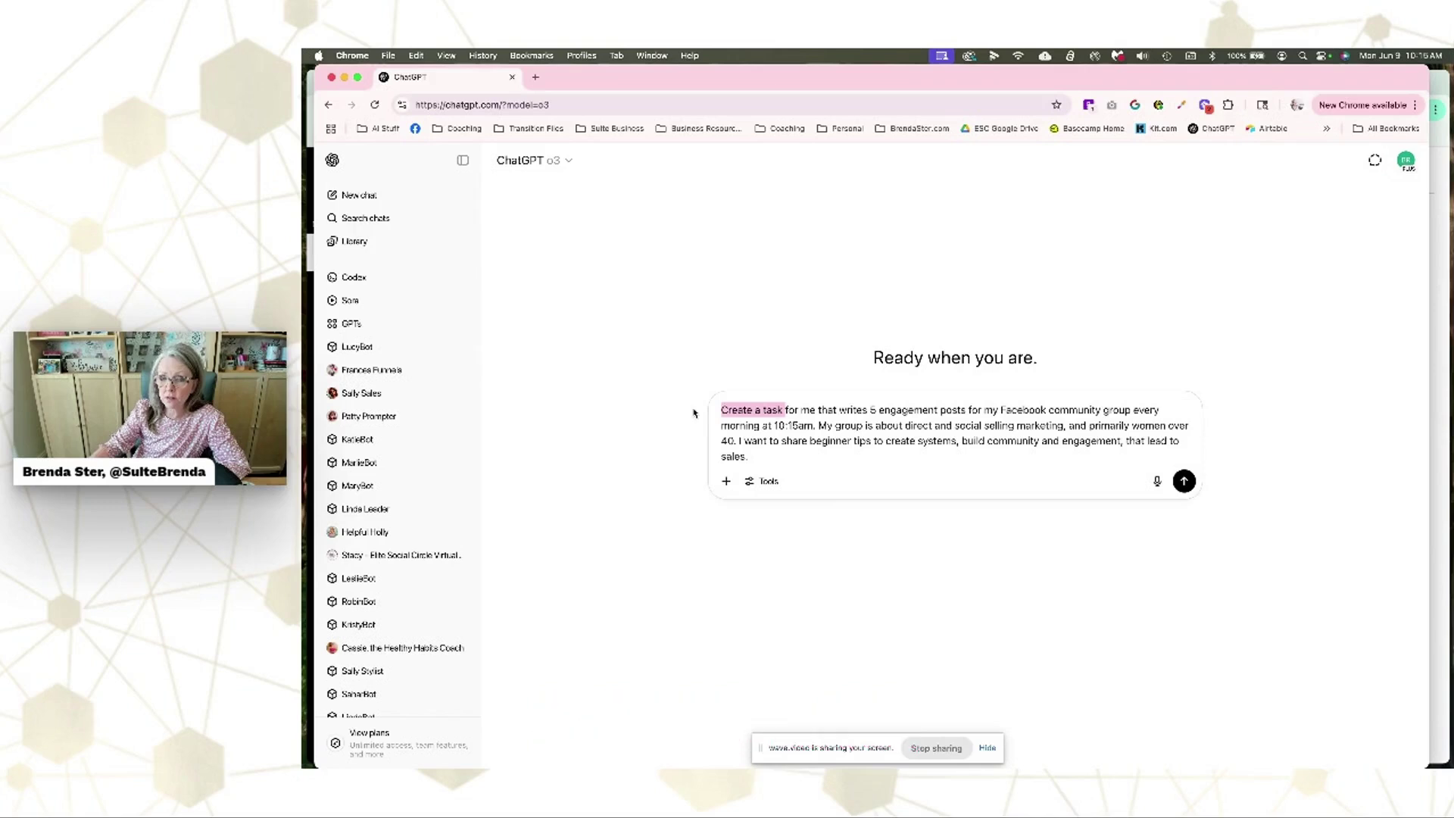
pyautogui.click(1188, 485)
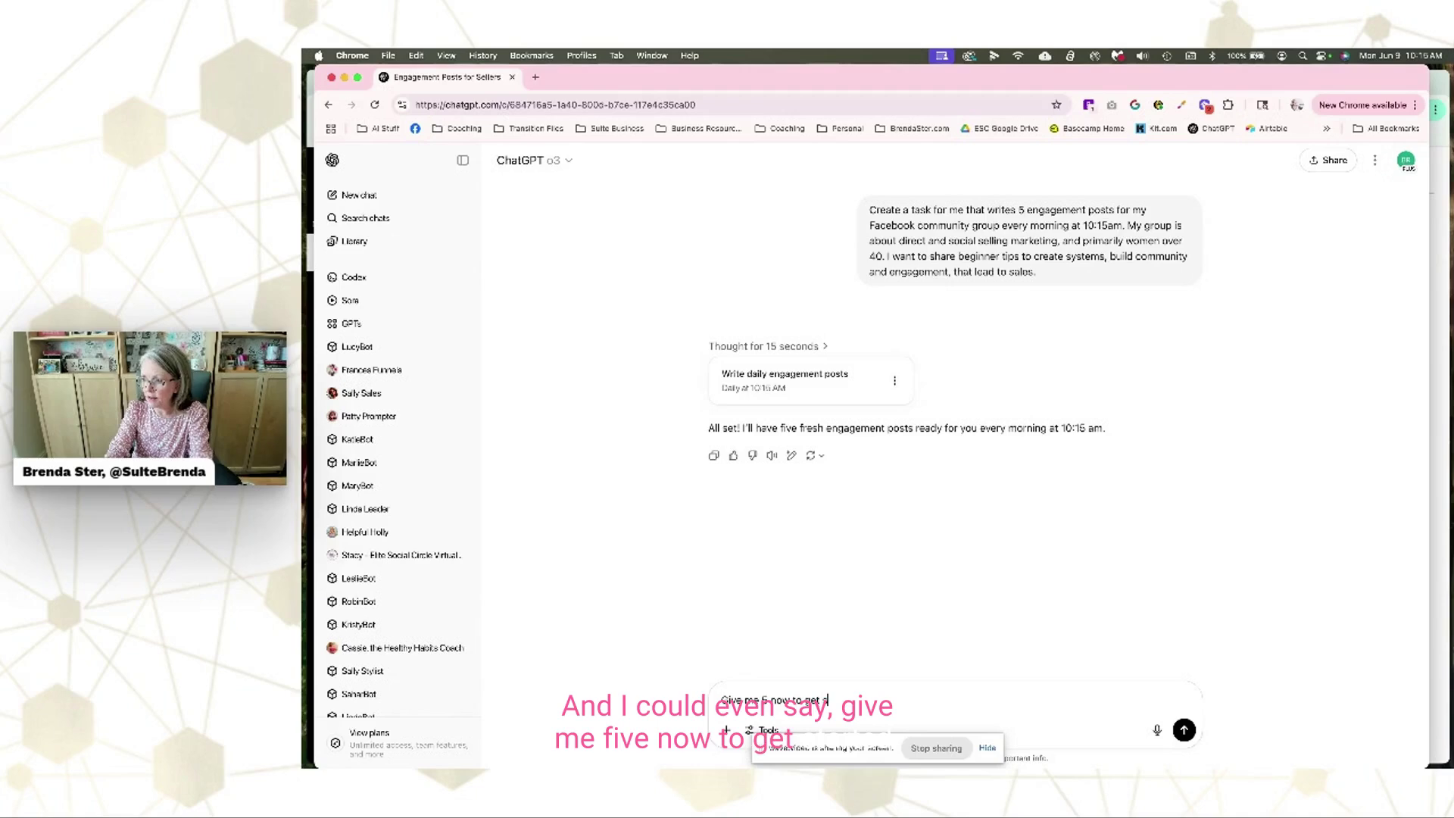
# Request five posts now and read them, from 15-Minute Money Block Challenge to Metric of the Week
pyautogui.press('Return')
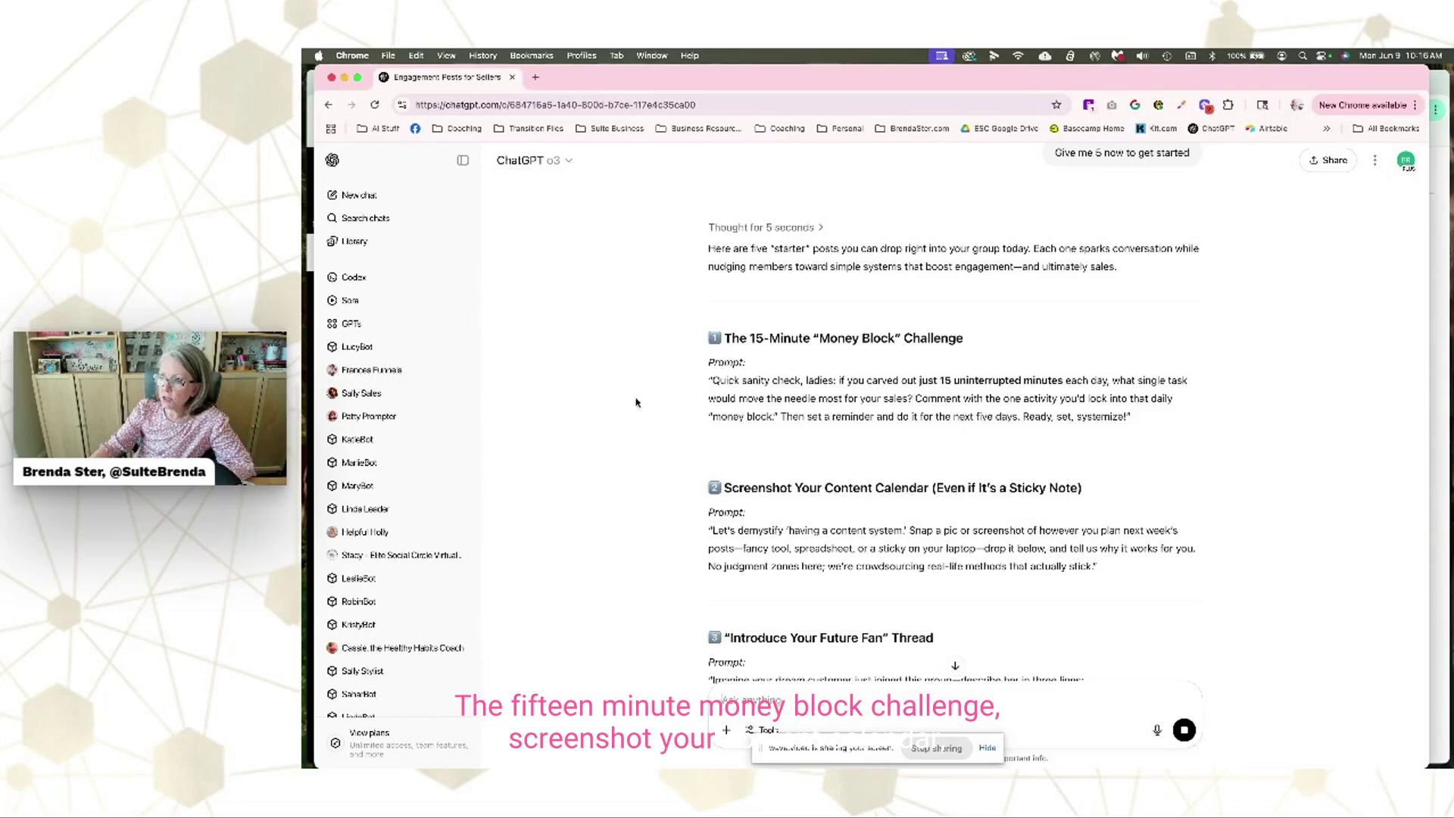
pyautogui.scroll(-5, 647, 388)
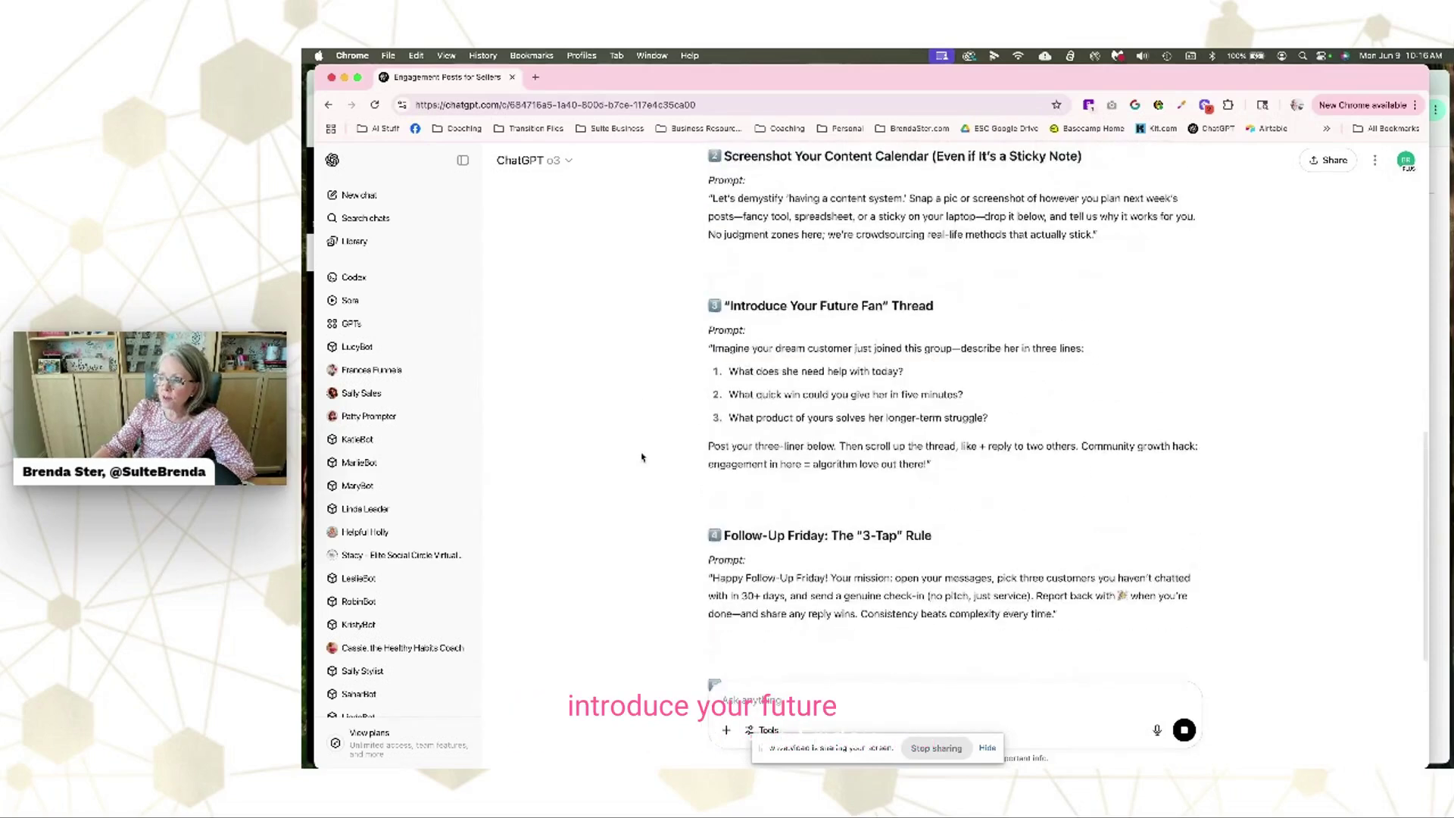
pyautogui.scroll(-2, 642, 457)
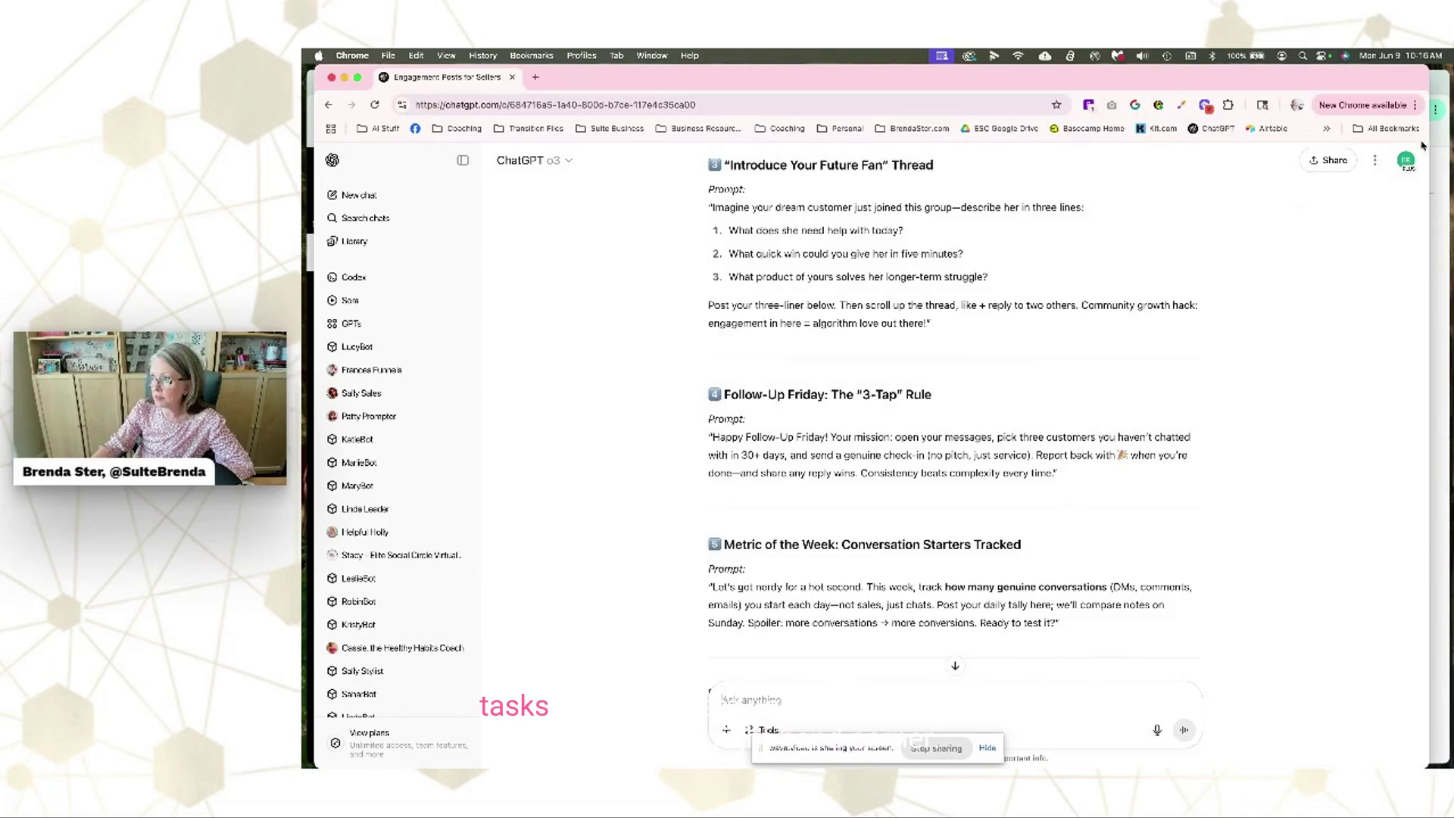
pyautogui.click(1405, 162)
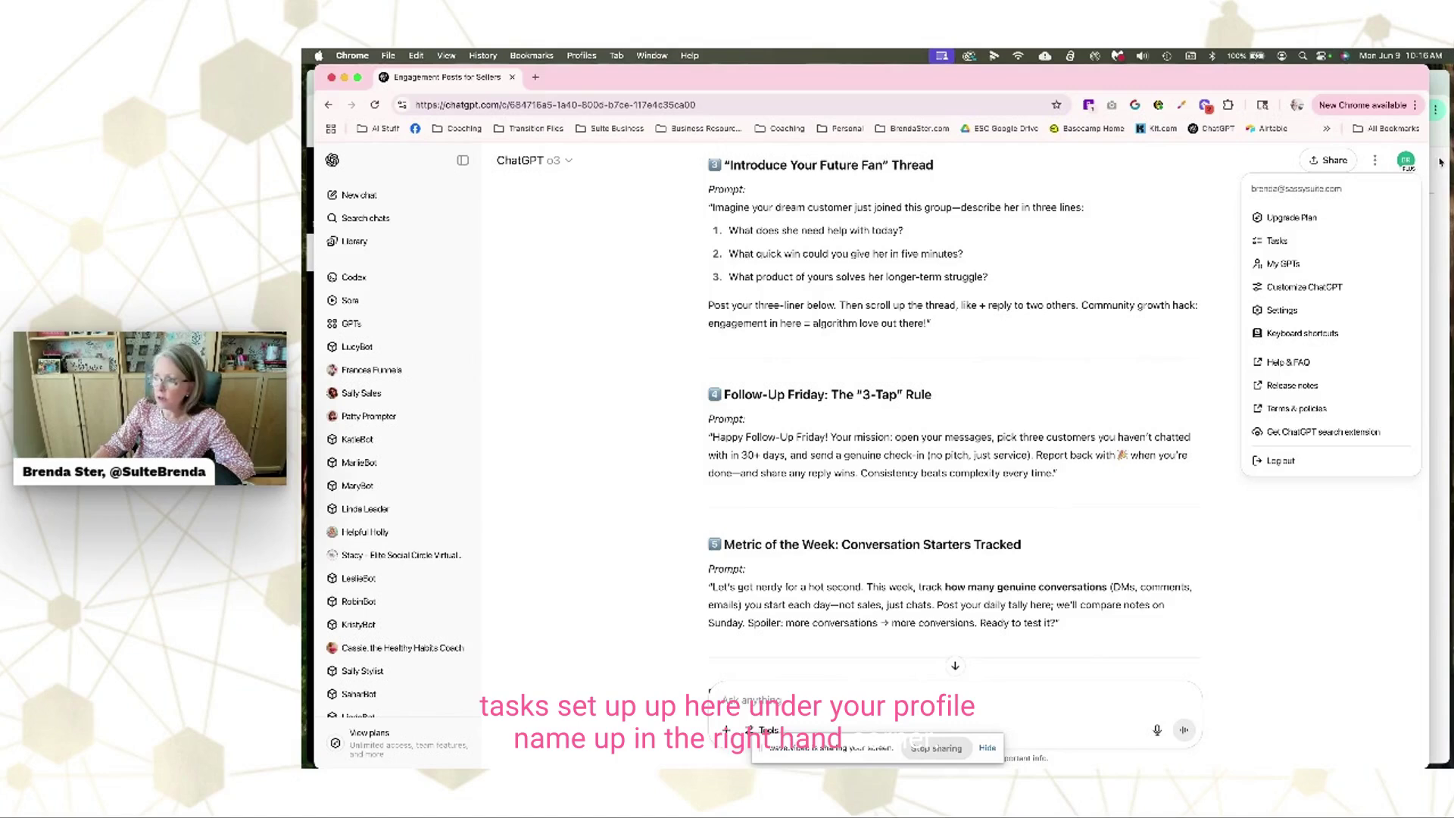
# Go to the Tasks list and open the Search AI tips task's chat
pyautogui.click(1281, 242)
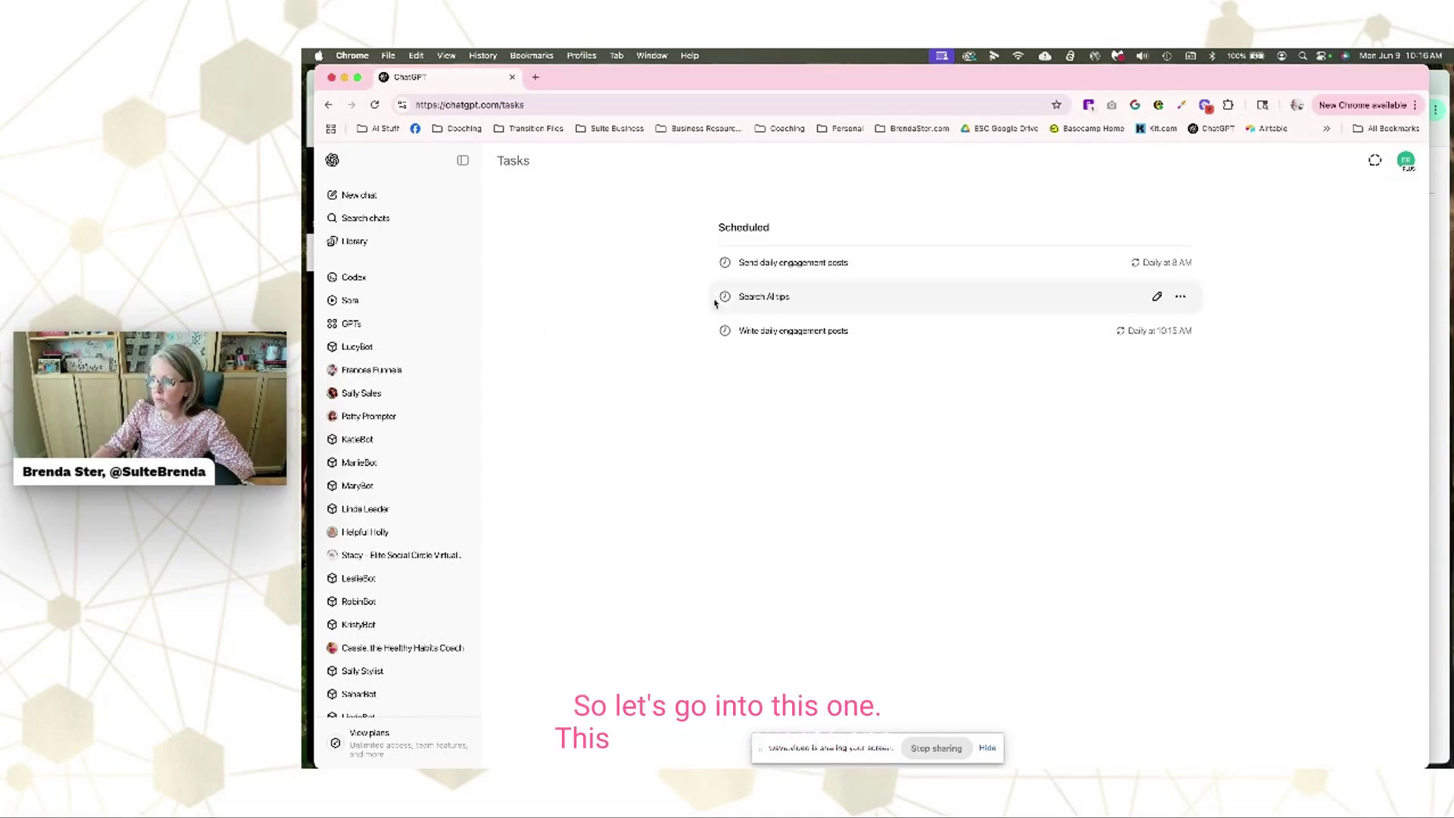
pyautogui.click(802, 303)
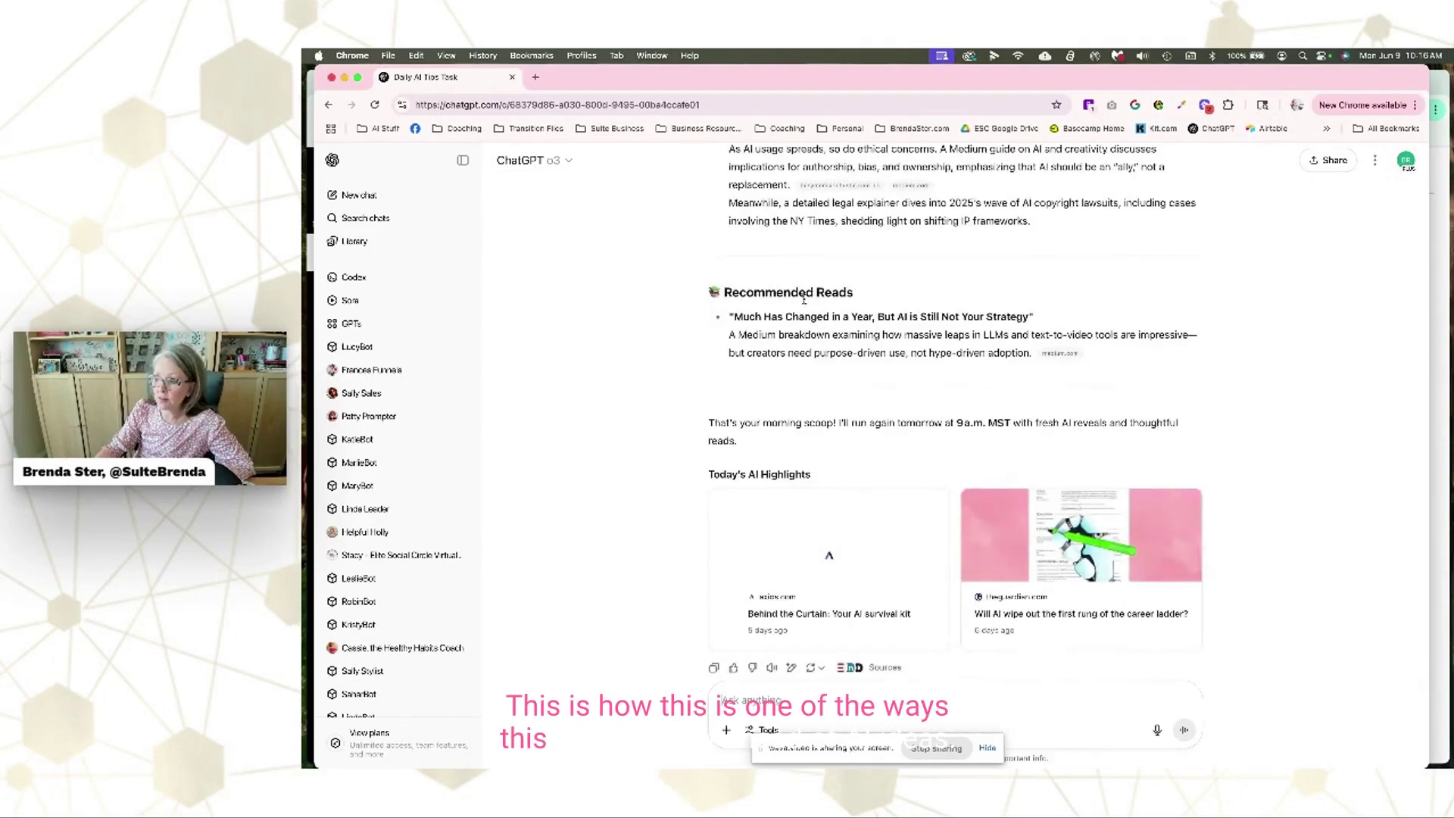
# Scroll up to the original daily AI tips request and highlight it
pyautogui.scroll(5, 552, 272)
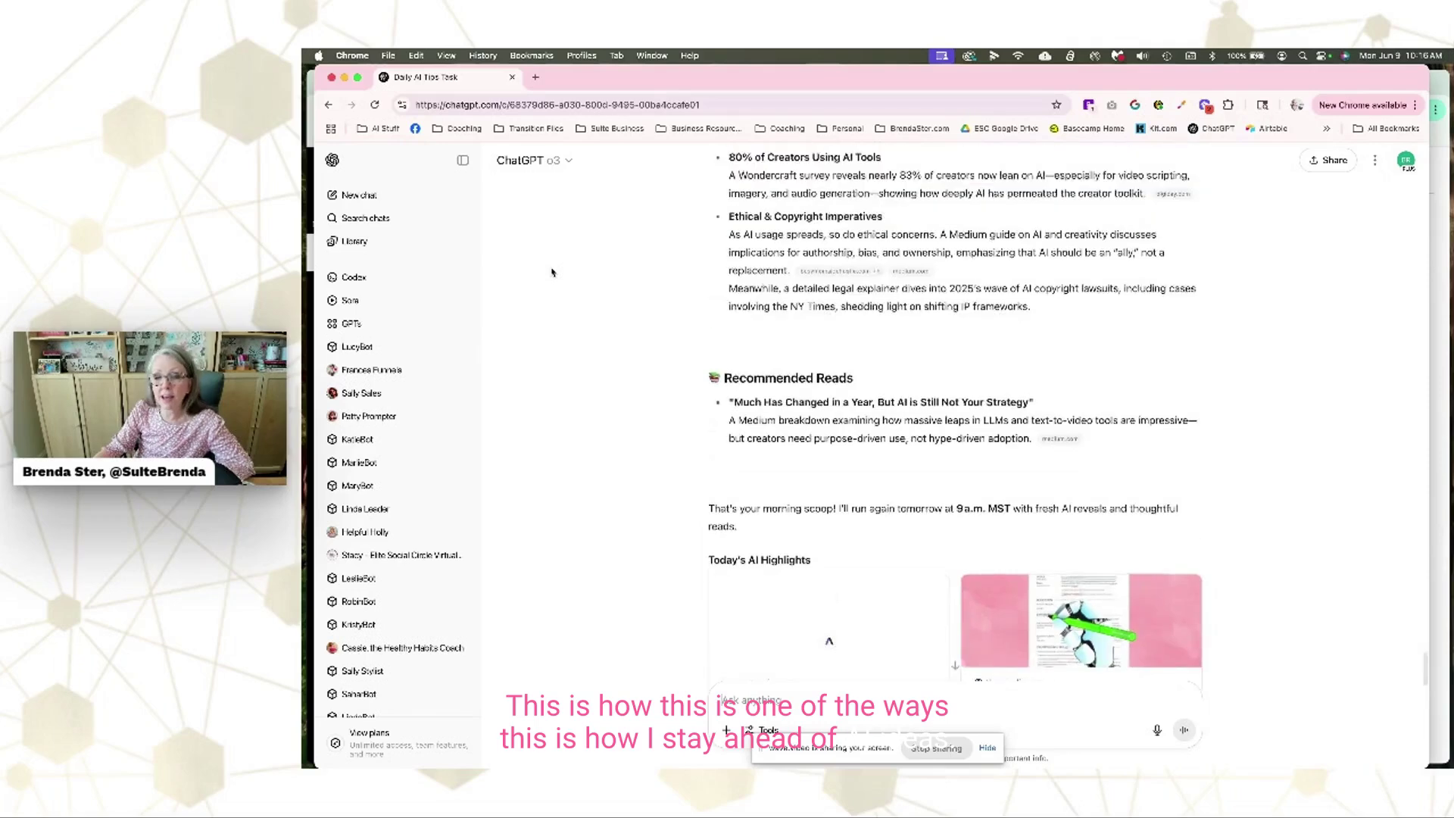
pyautogui.scroll(1, 553, 272)
pyautogui.scroll(10, 552, 271)
pyautogui.scroll(10, 552, 272)
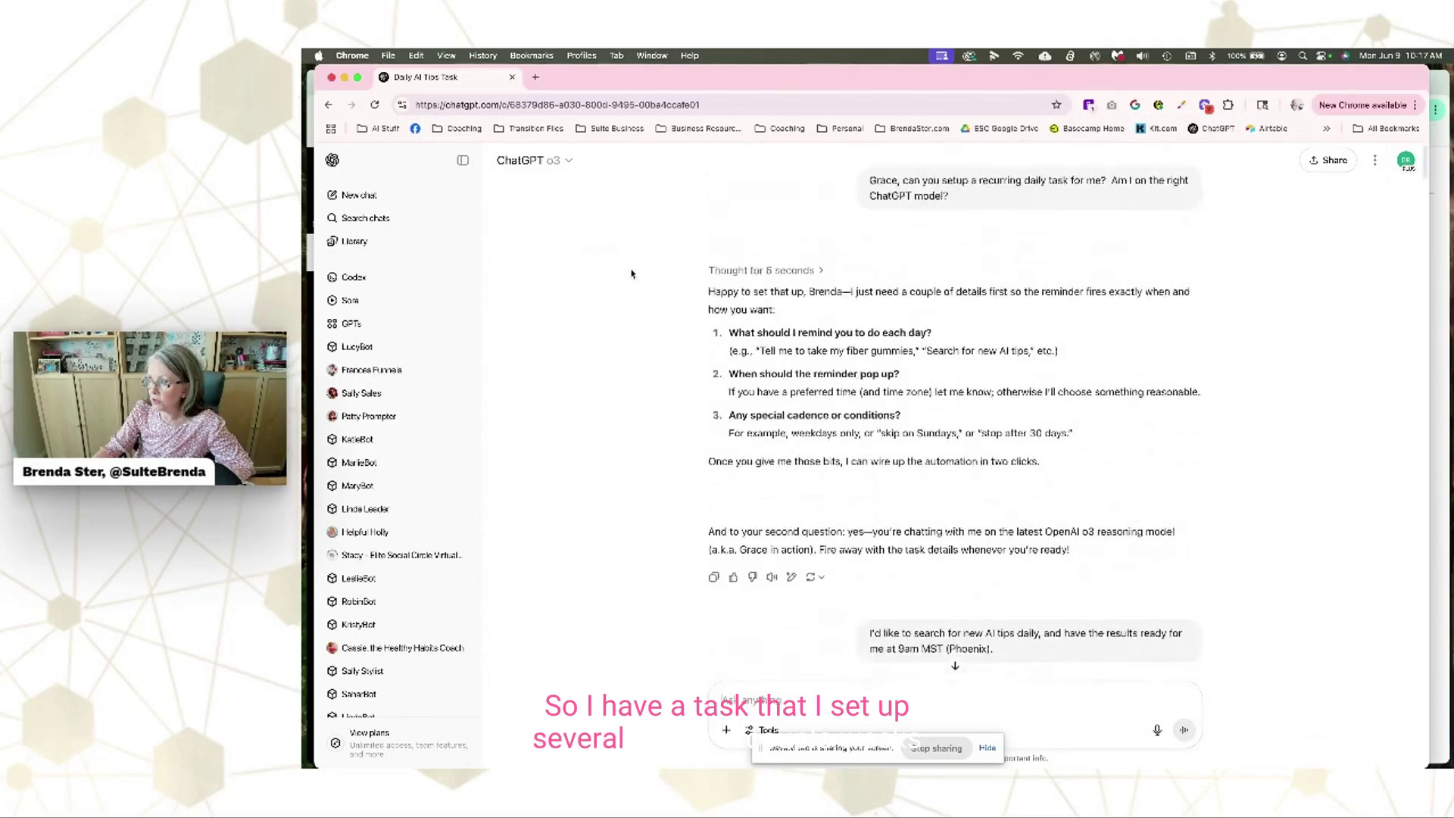
pyautogui.scroll(-4, 628, 314)
pyautogui.scroll(4, 627, 315)
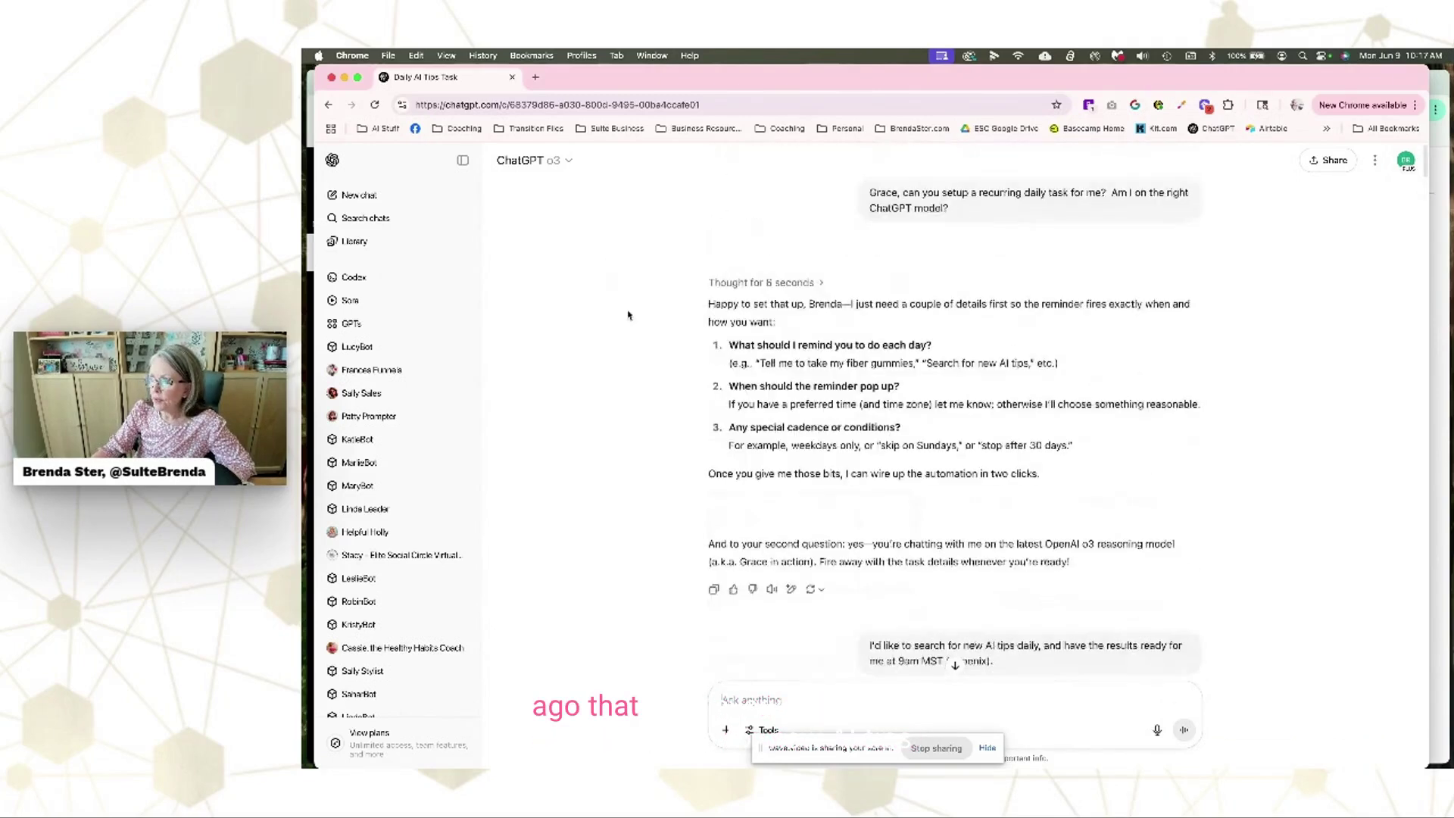
pyautogui.scroll(-7, 610, 396)
pyautogui.moveTo(995, 317); pyautogui.dragTo(868, 293)
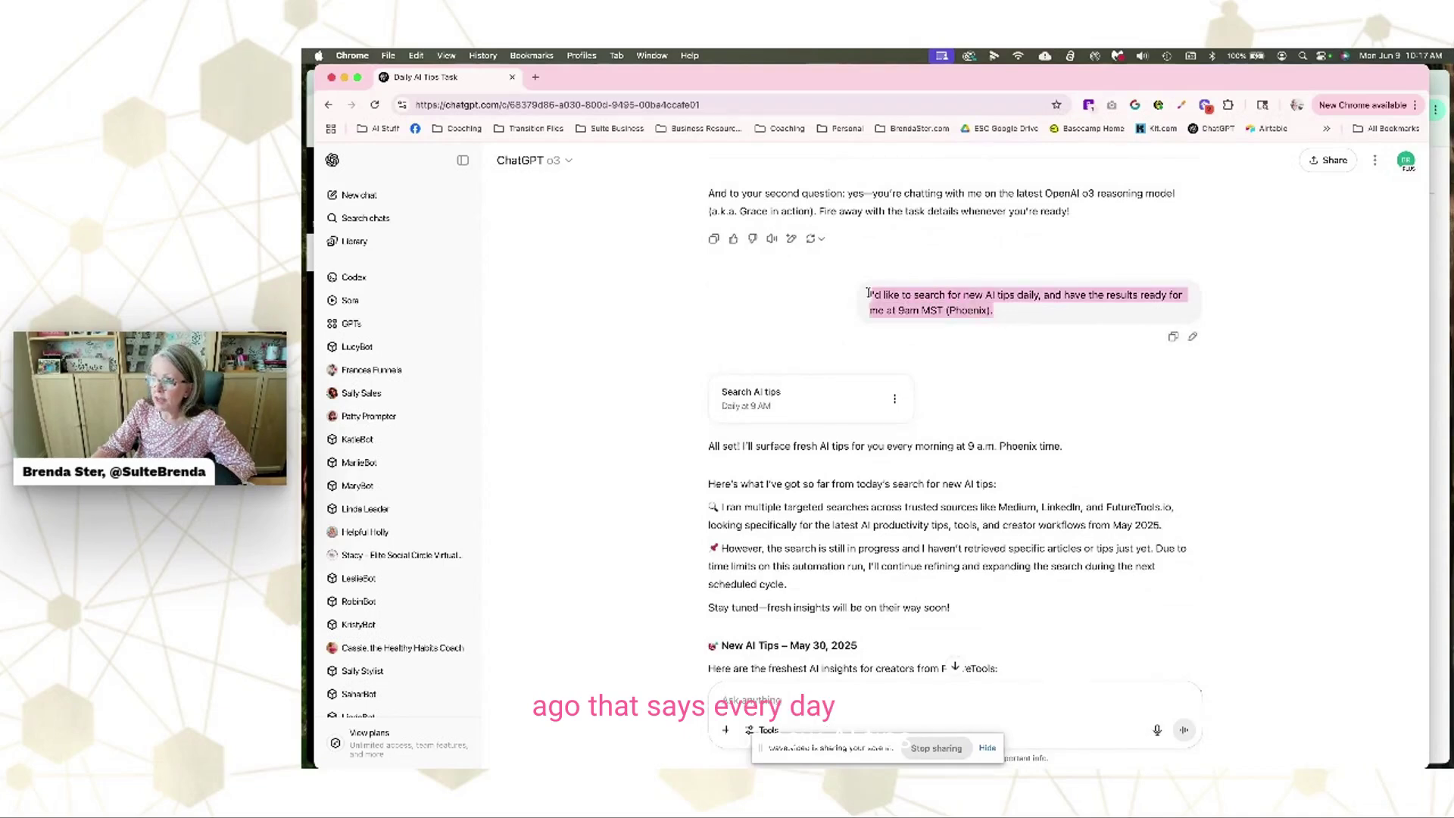
pyautogui.click(991, 305)
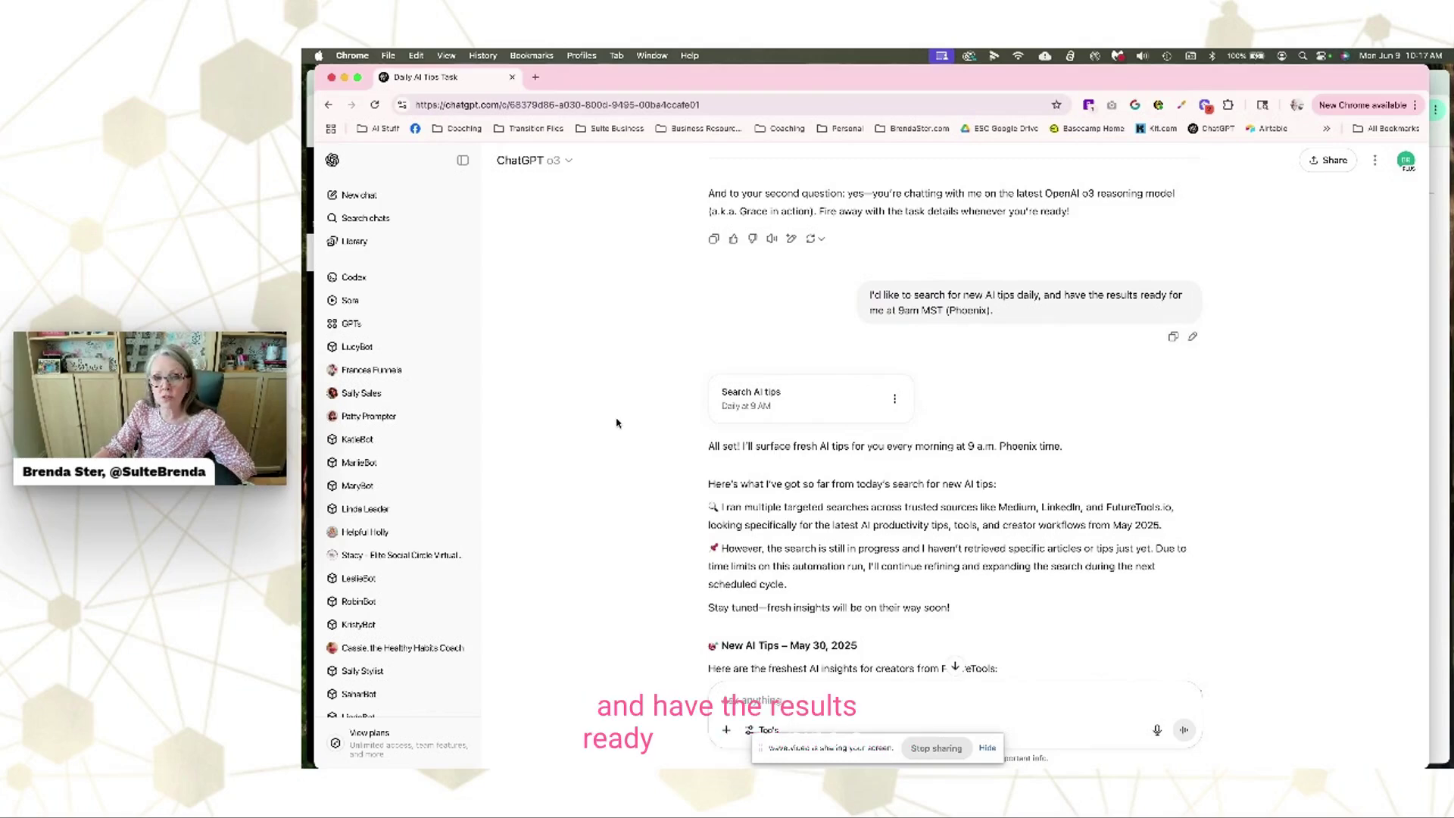
# Read through the daily briefings, highlighting the June 8 update intro, down to the June 9 highlights
pyautogui.scroll(-5, 616, 423)
pyautogui.scroll(-20, 617, 423)
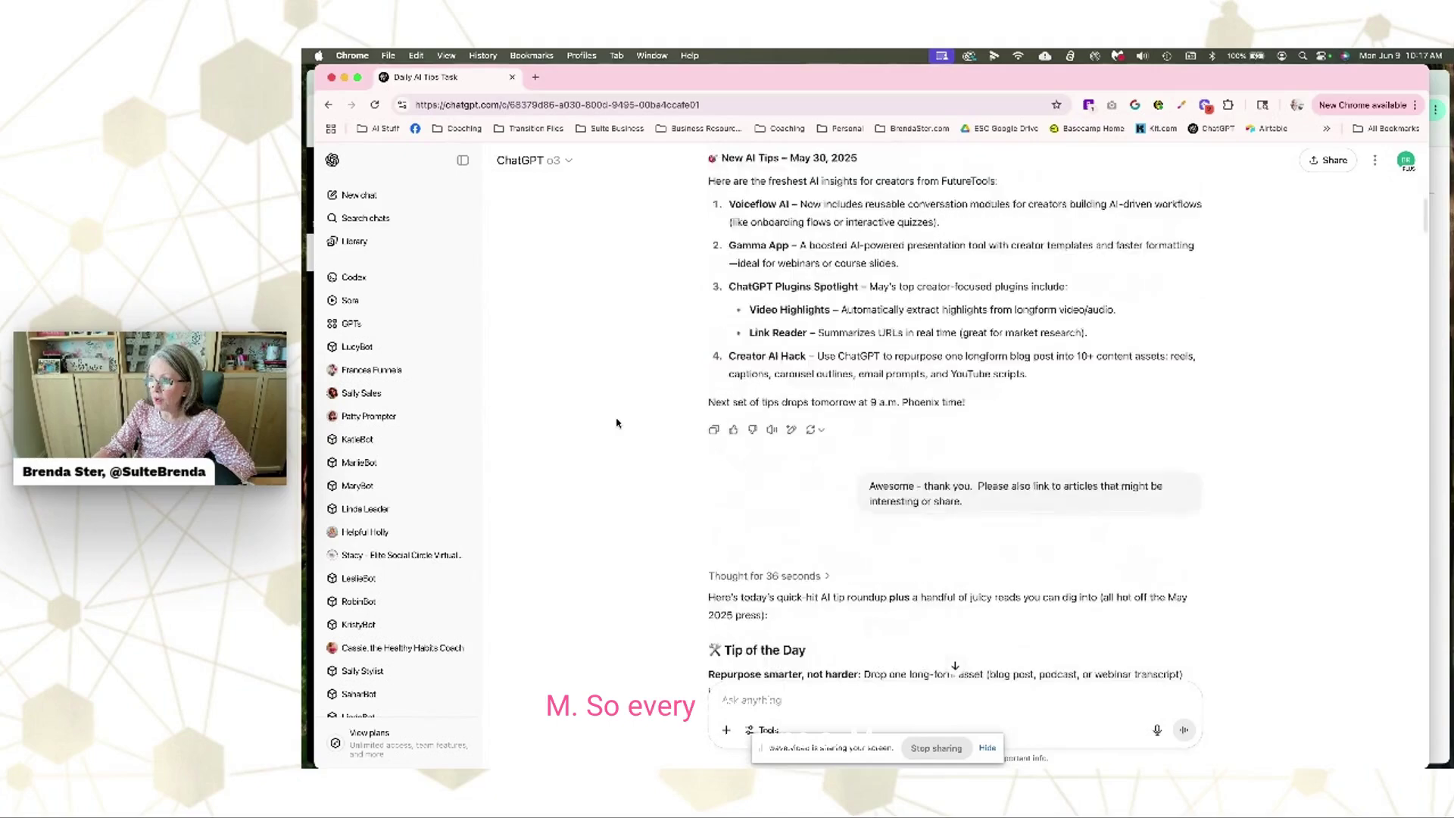
pyautogui.scroll(-10, 617, 423)
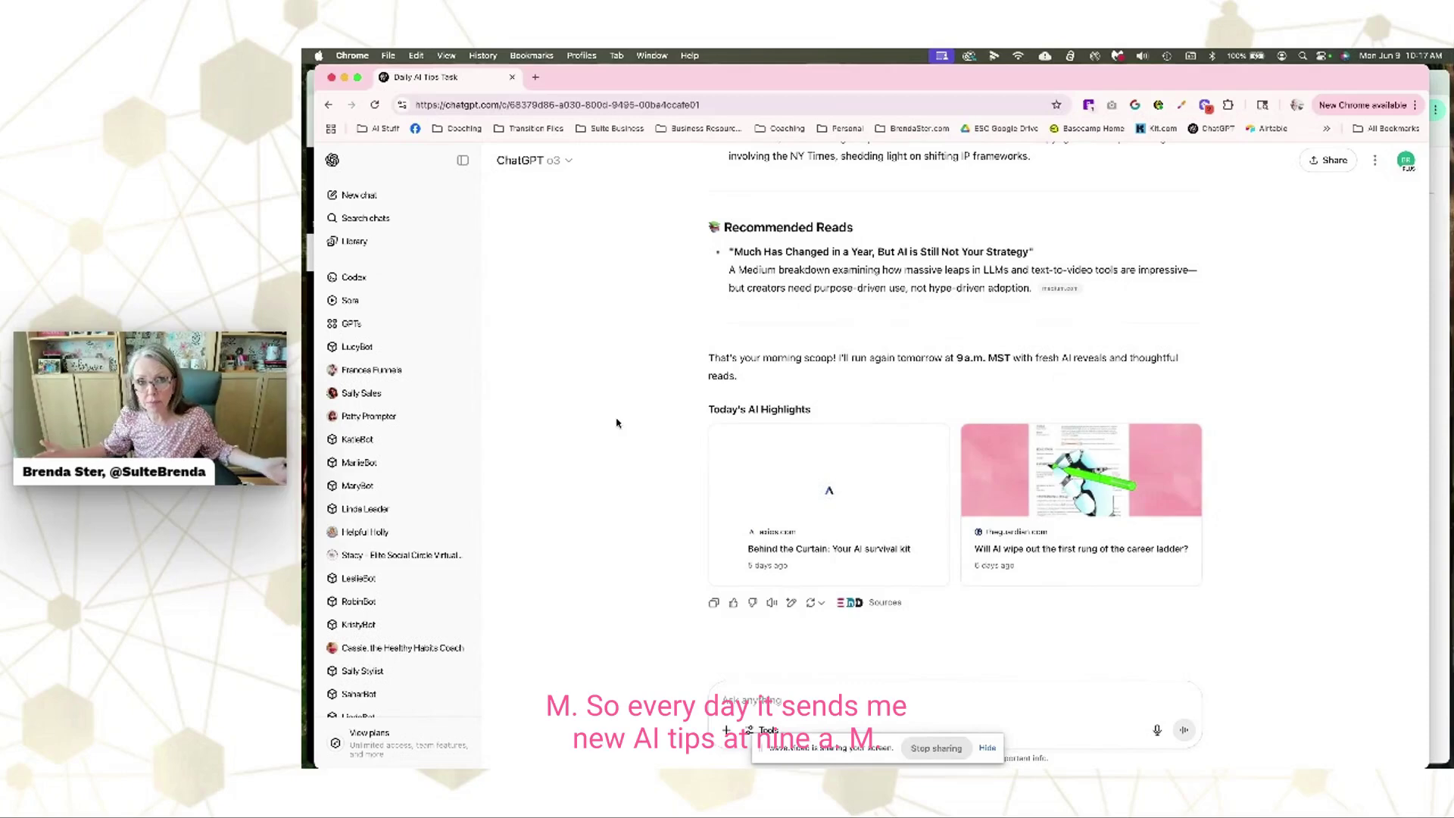
pyautogui.scroll(2, 616, 422)
pyautogui.scroll(4, 616, 423)
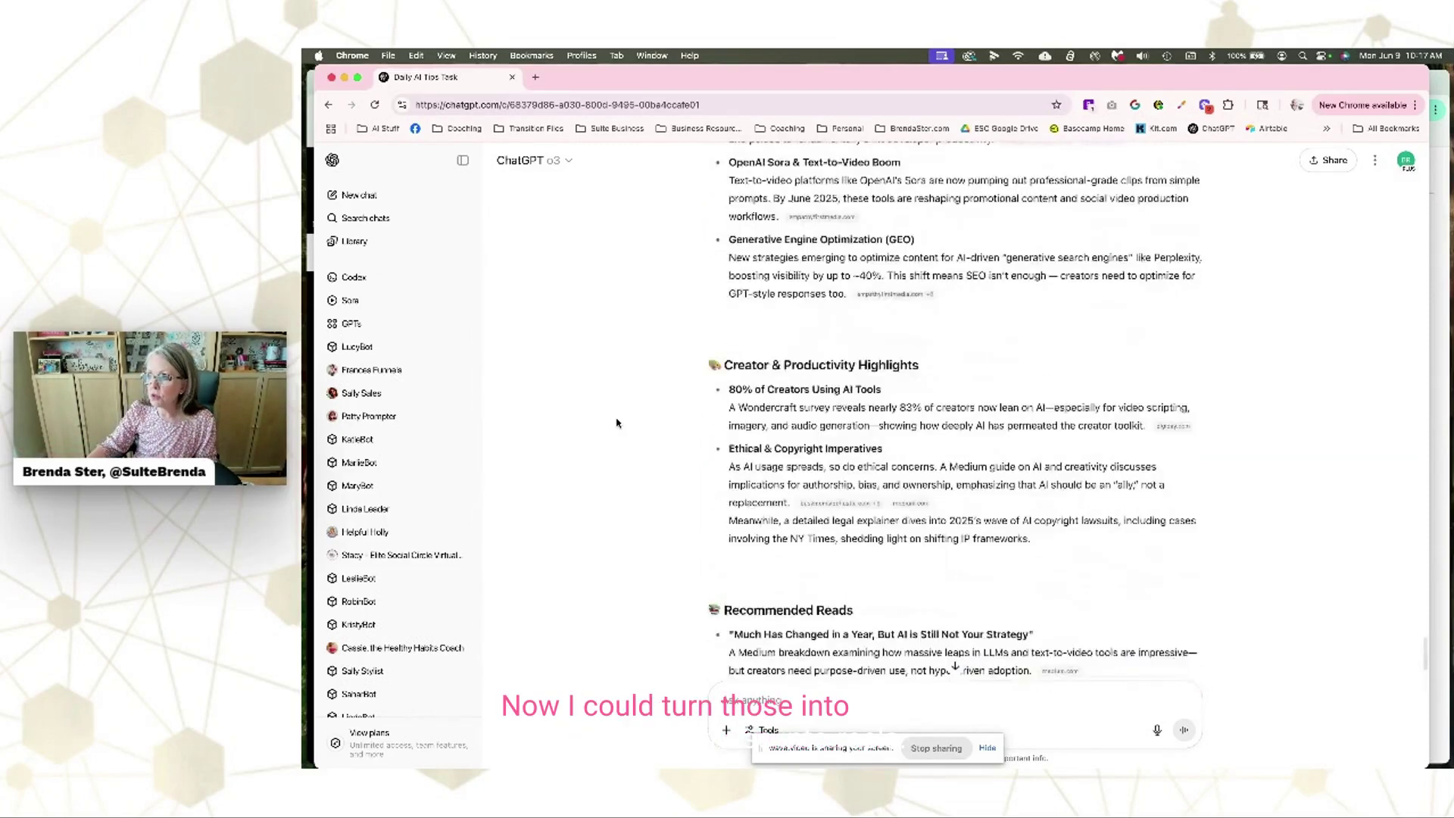
pyautogui.scroll(15, 616, 423)
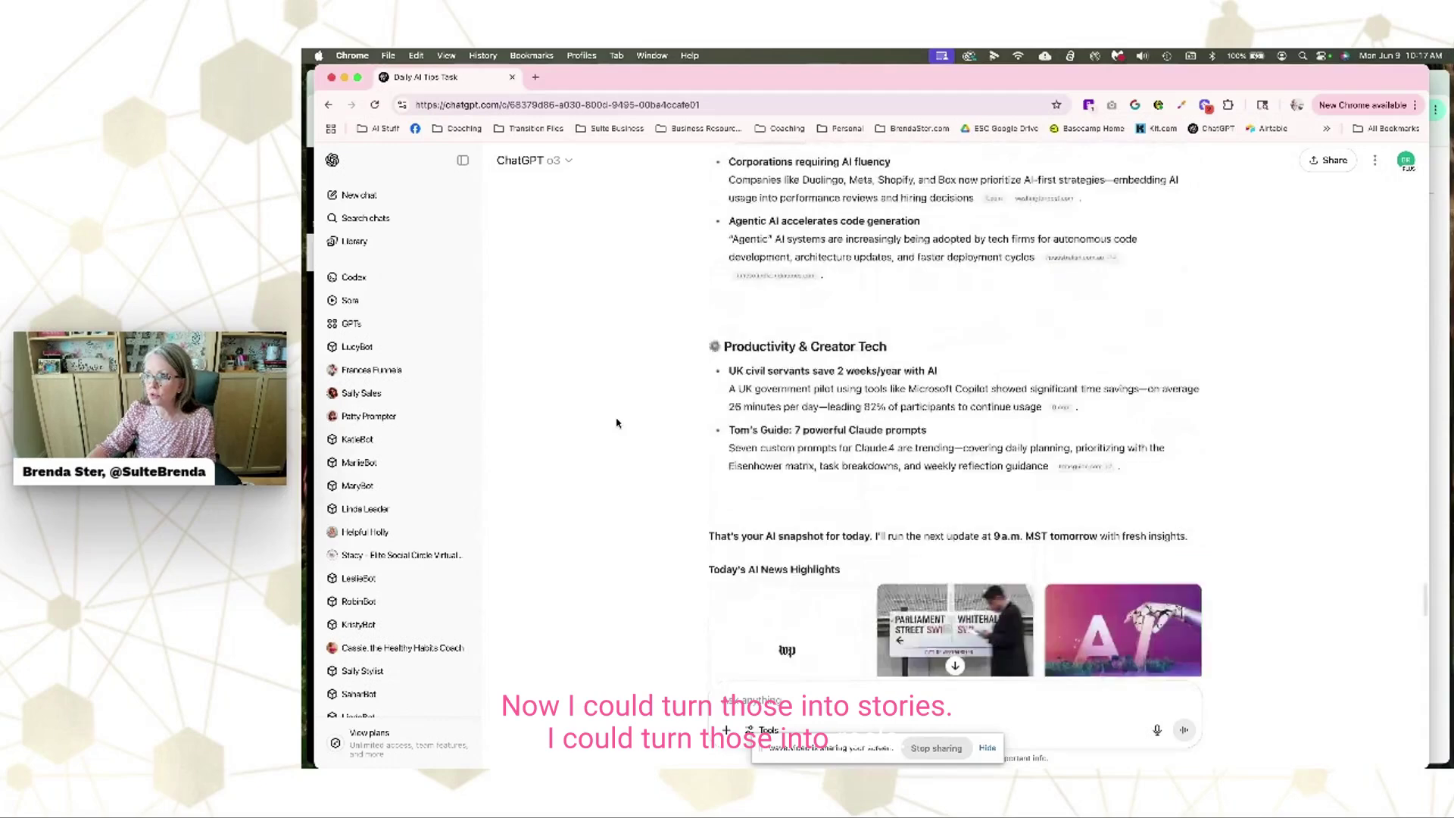
pyautogui.scroll(2, 616, 423)
pyautogui.scroll(3, 616, 423)
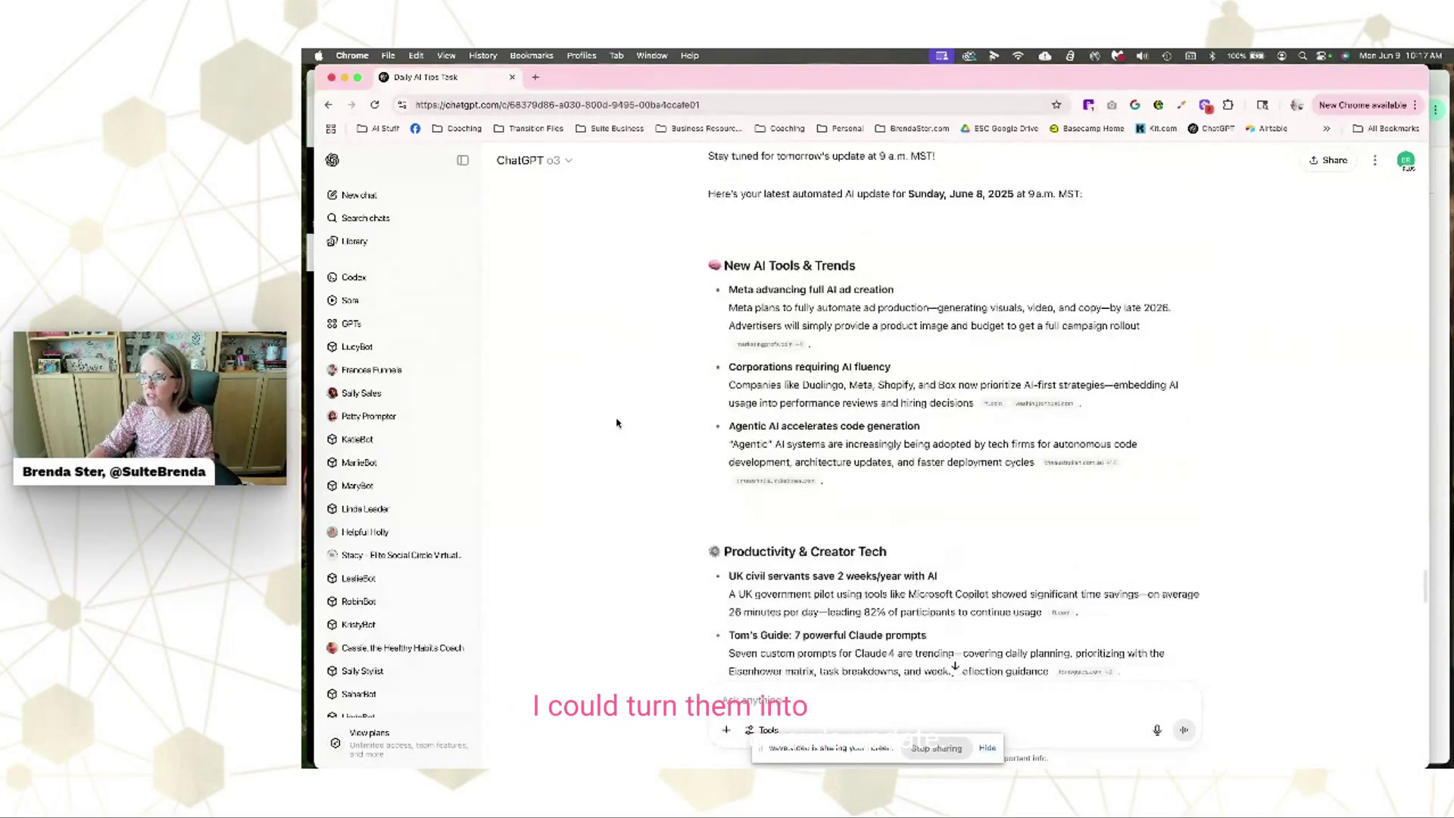
pyautogui.tripleClick(704, 342)
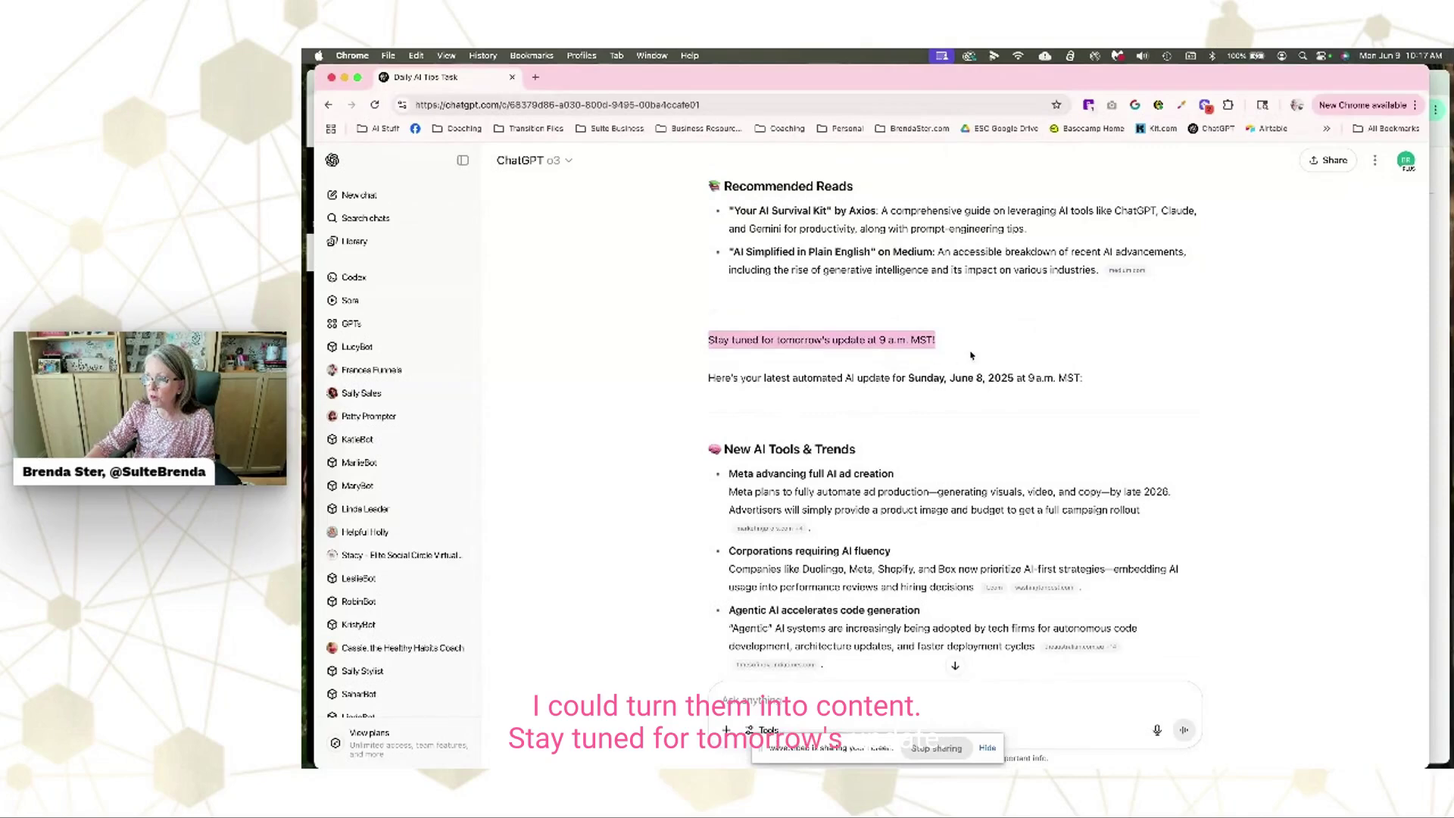
pyautogui.moveTo(716, 377); pyautogui.dragTo(1089, 394)
pyautogui.click(1089, 395)
pyautogui.scroll(-3, 596, 549)
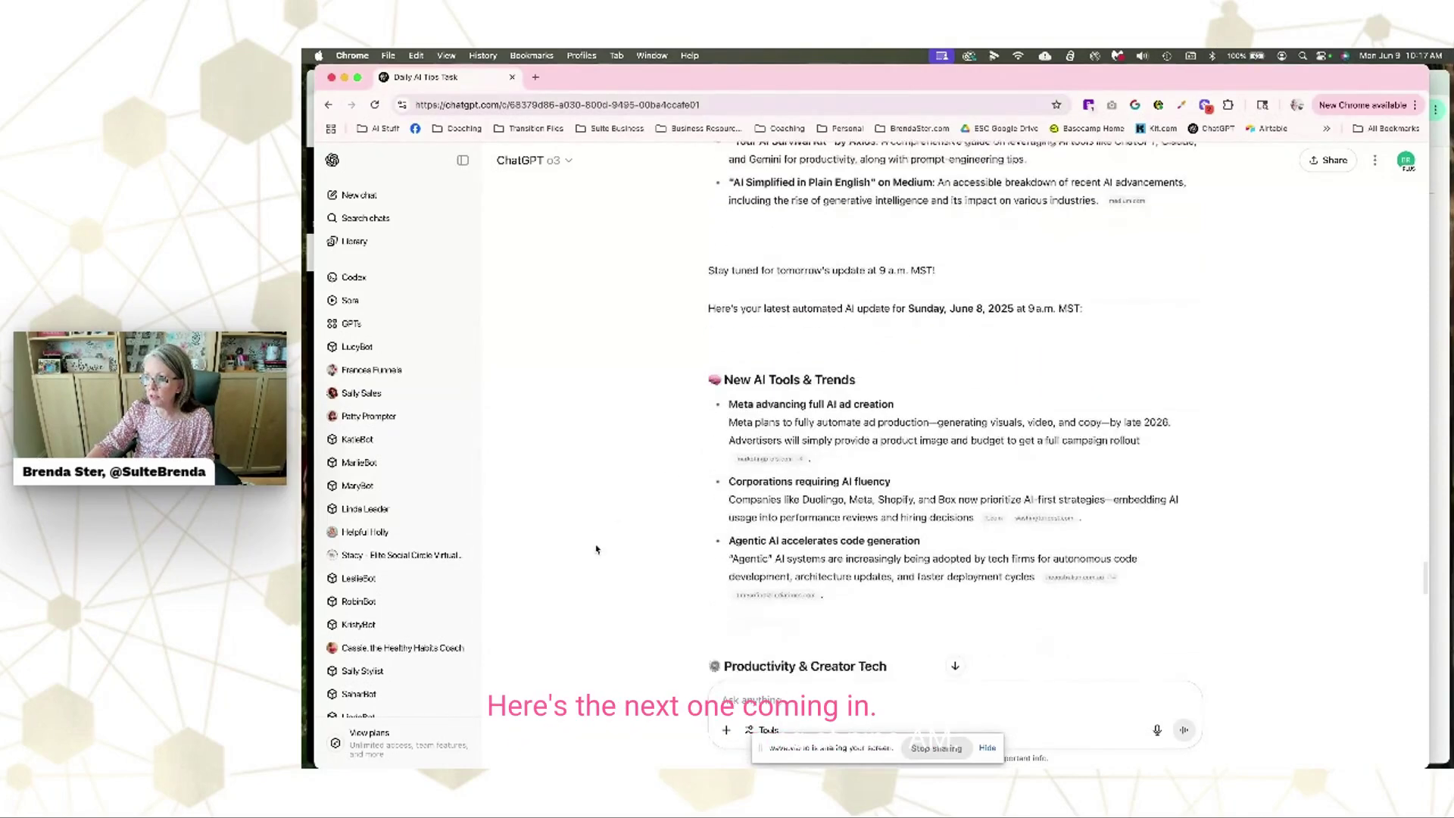
pyautogui.scroll(-15, 596, 549)
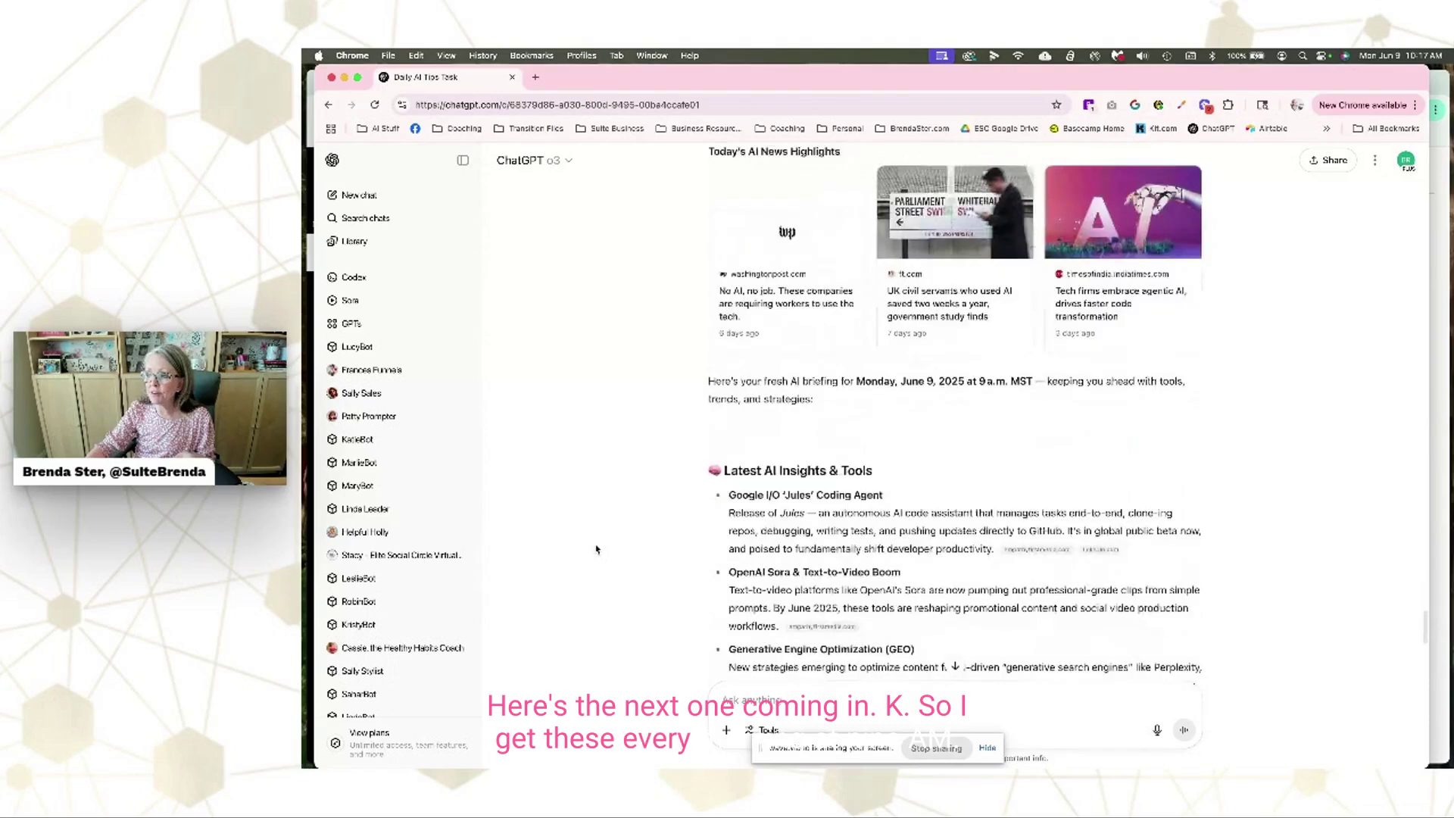
pyautogui.scroll(-2, 596, 549)
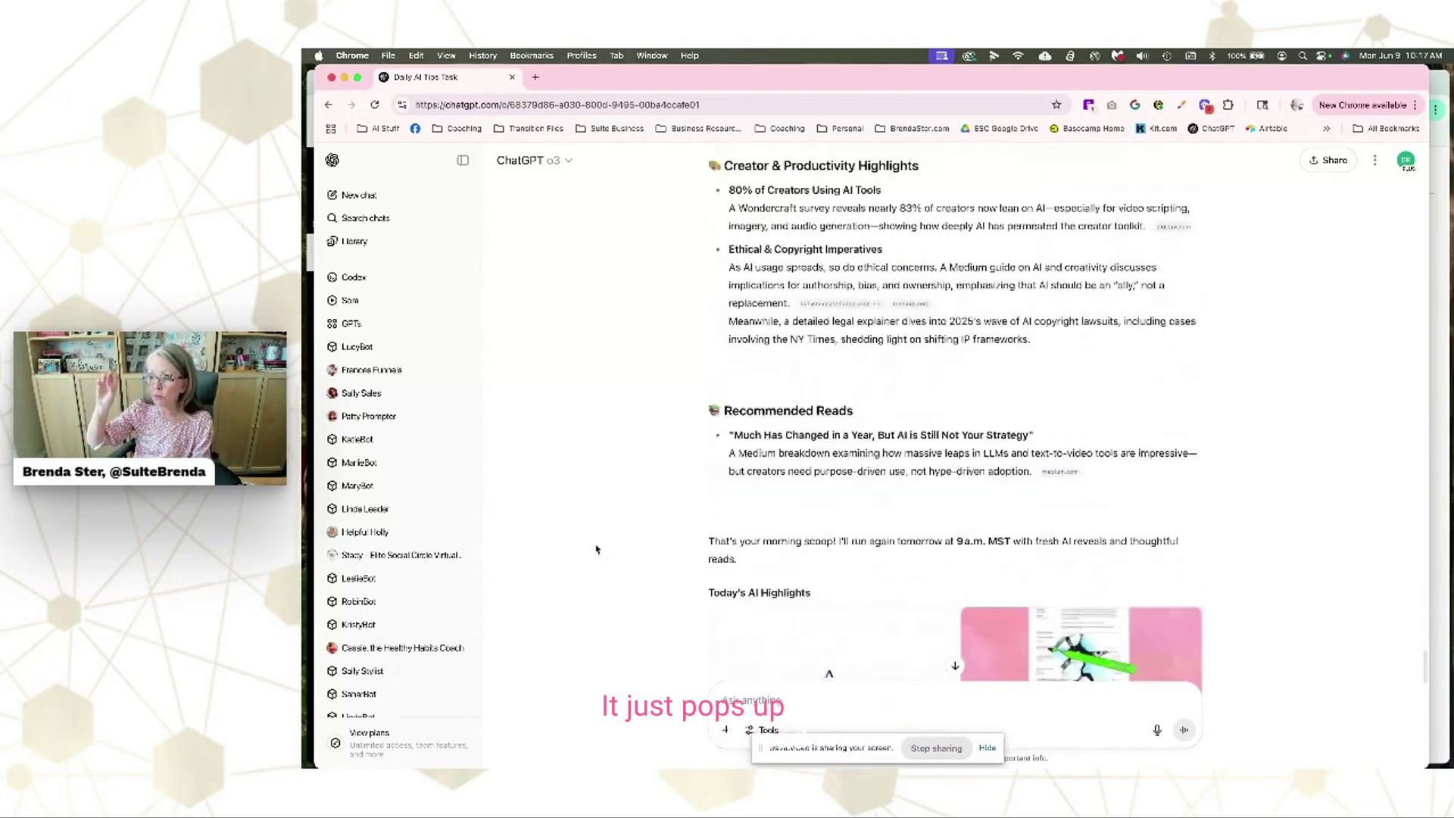
pyautogui.scroll(-1, 596, 549)
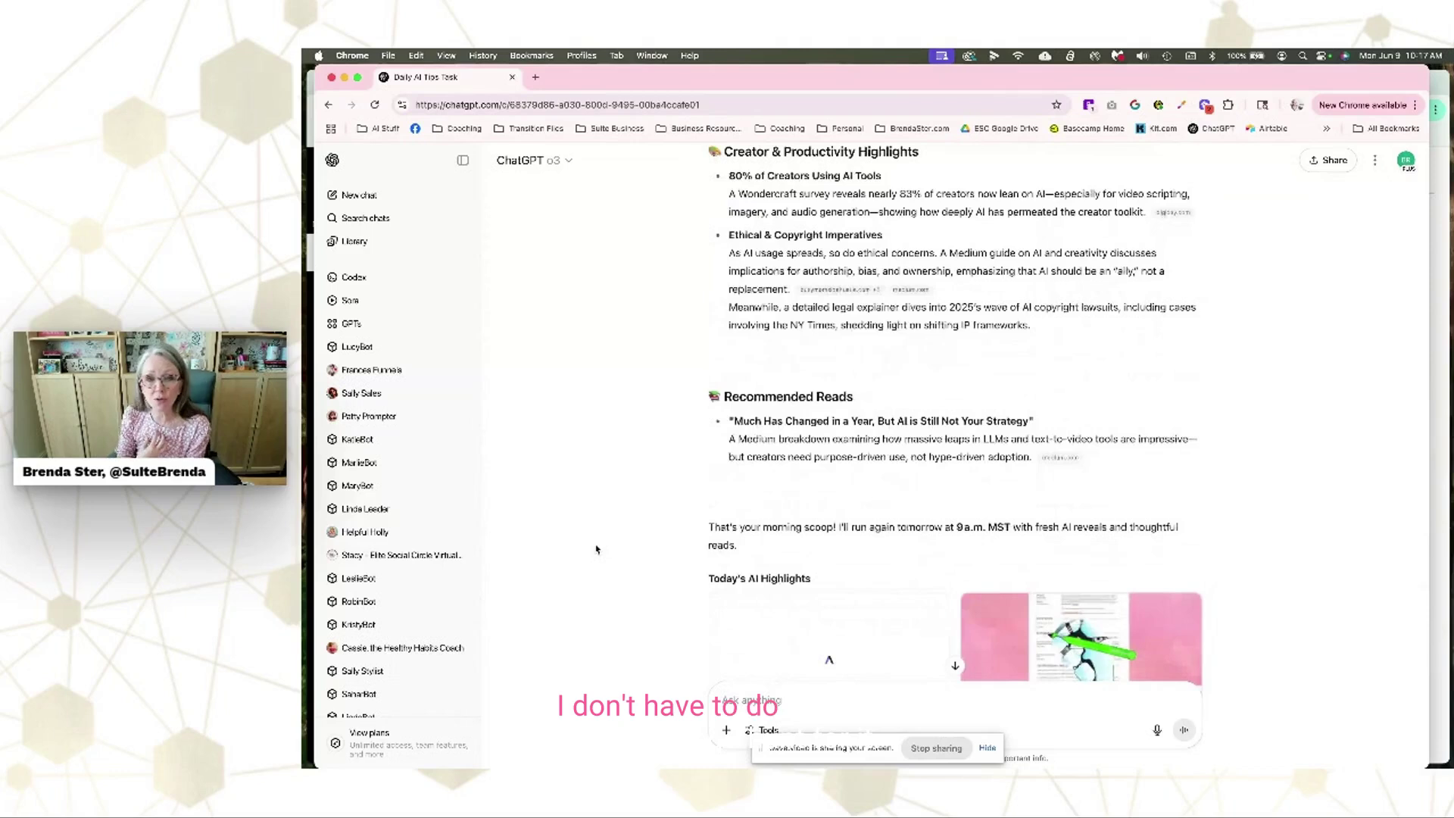